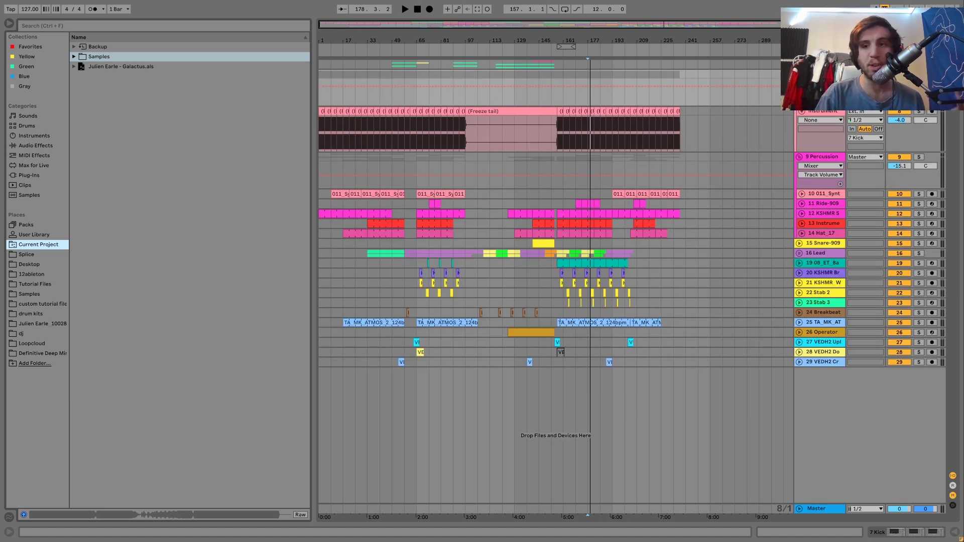
Solo the Percussion group along with the group containing the Instrument track, and play them from bar 177.
key("space")
key("space")
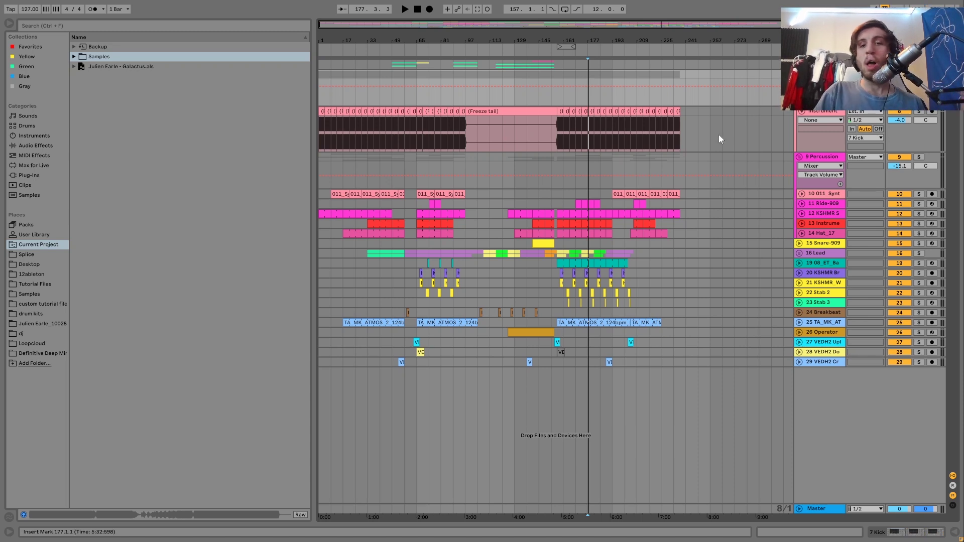
left_click(919, 74)
left_click(919, 157)
key("space")
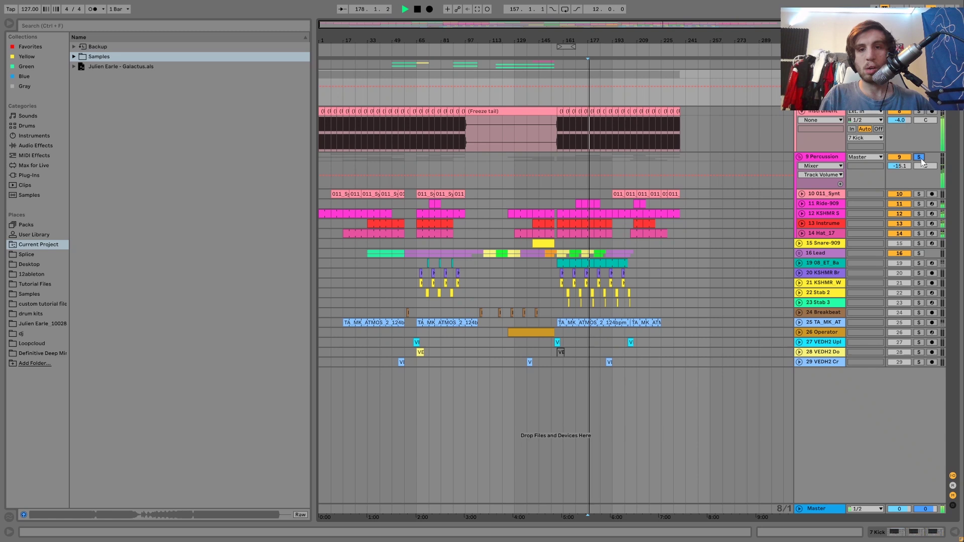
key("space")
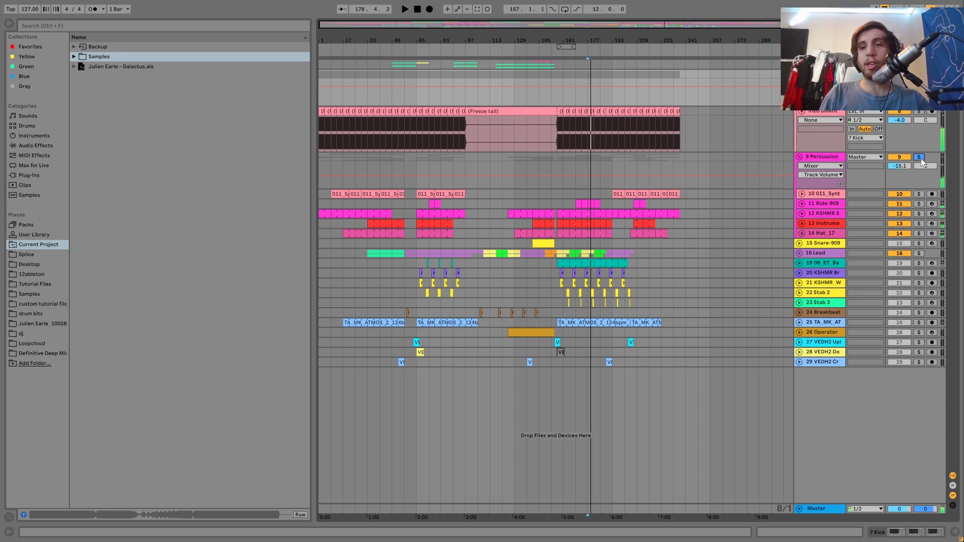
Unsolo the Percussion group, show the Instrument track's device chain, and audition the remaining soloed tracks from bar 177.
left_click(919, 157)
double_click(831, 111)
key("space")
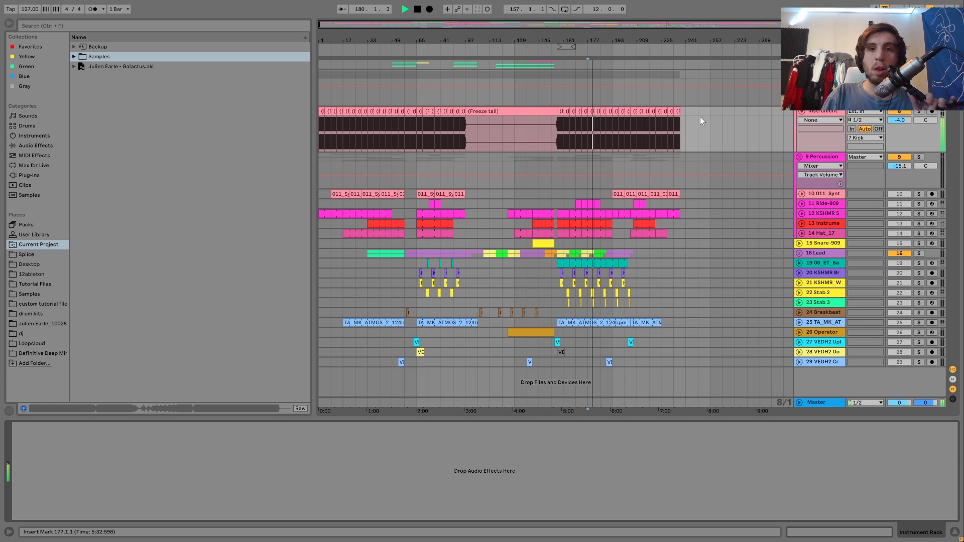
key("space")
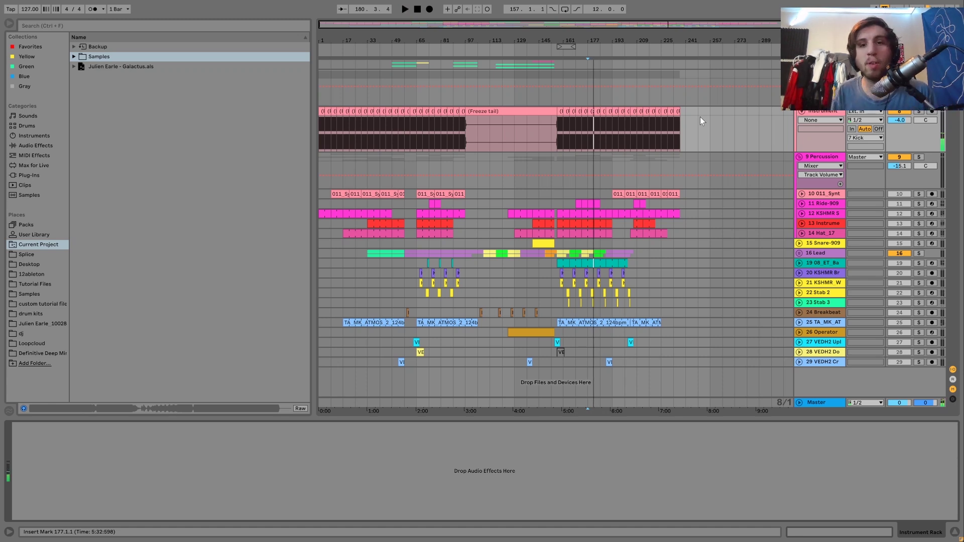
key("space")
key("space")
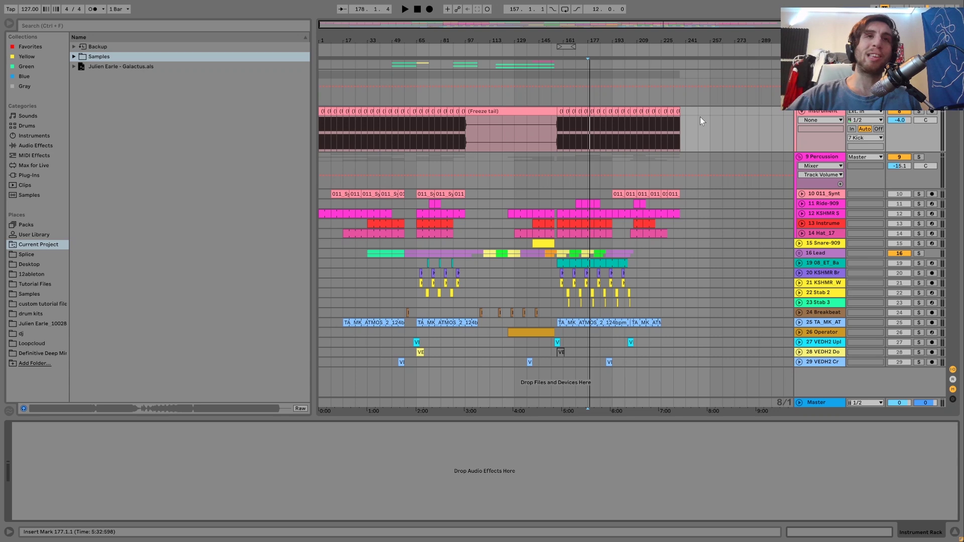
Add the Spectrum audio effect to the Instrument track.
left_click(50, 146)
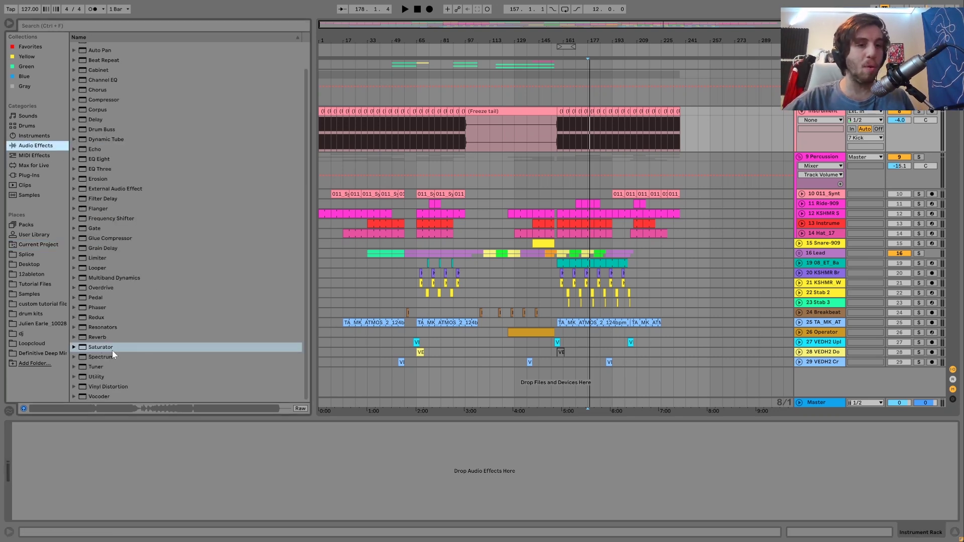
left_click(100, 355)
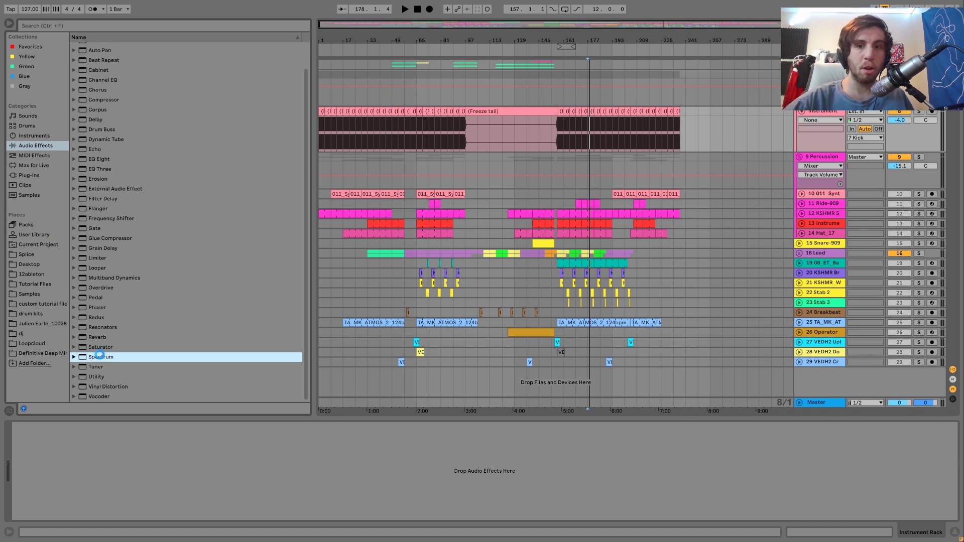
double_click(100, 355)
Play from bar 177 and examine the Instrument track's low frequencies in the Spectrum device.
key("space")
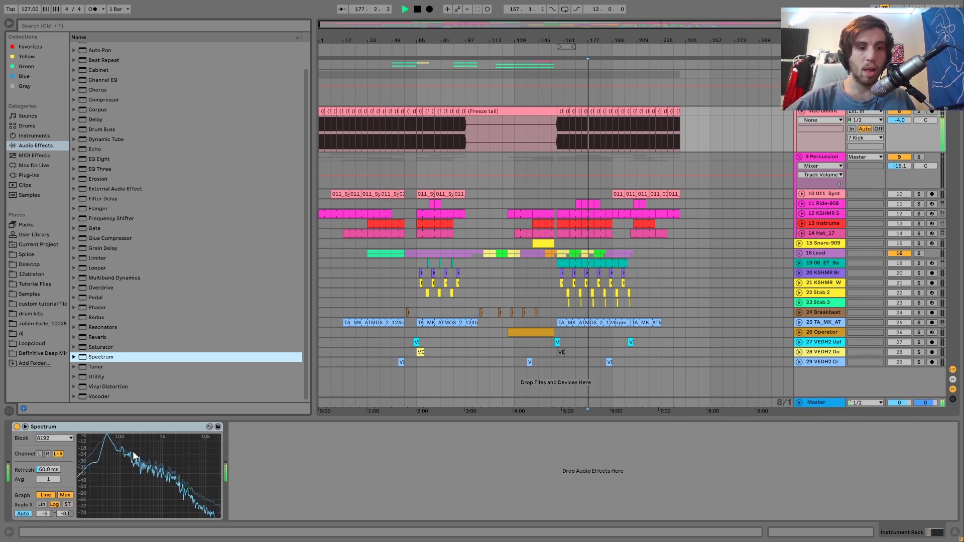
key("space")
key("space")
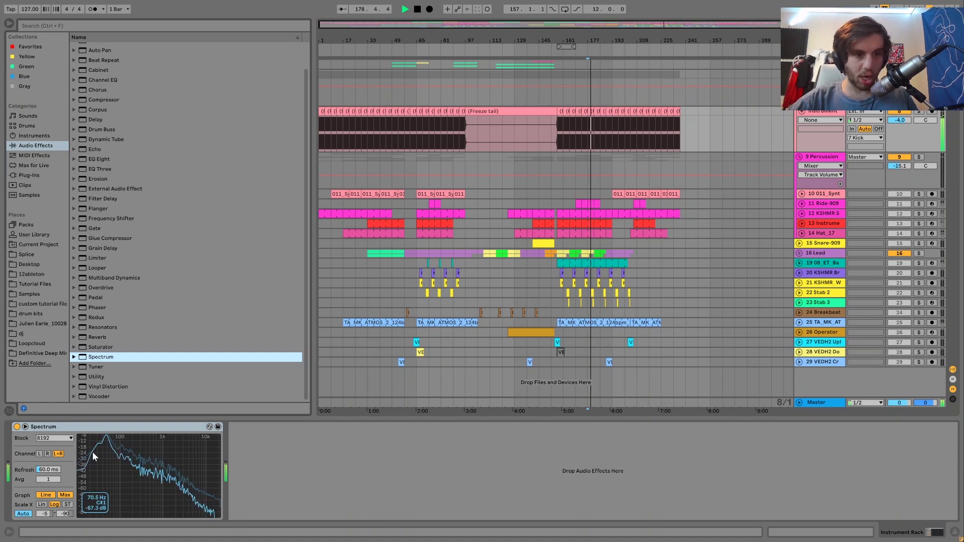
left_click(62, 428)
key("space")
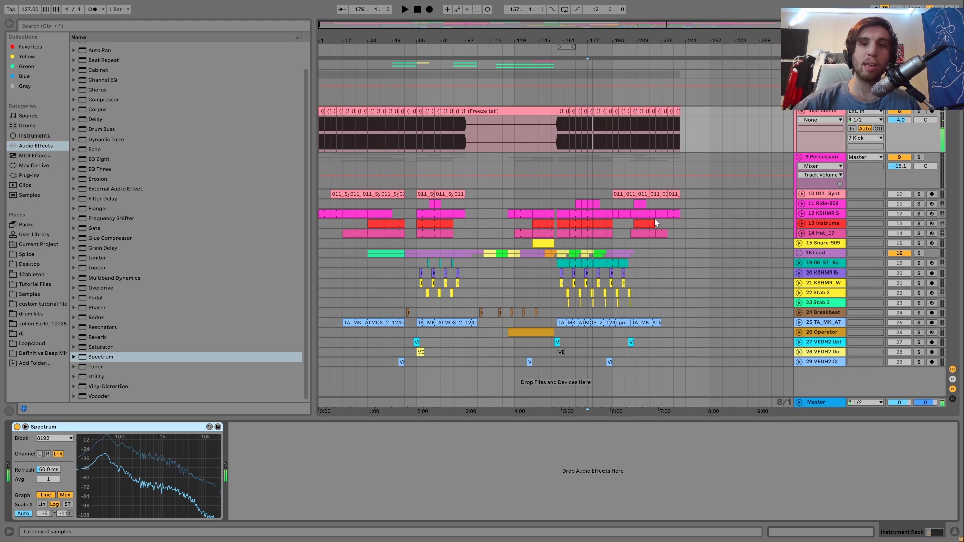
Play the full mix with all tracks unsoloed several times from bar 177 to judge the percussion and low end together.
left_click(652, 167)
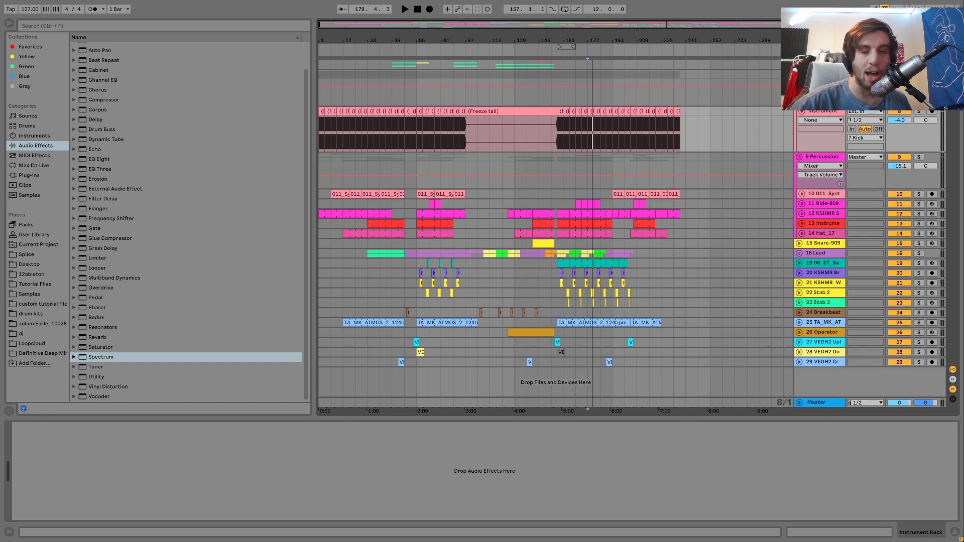
key("space")
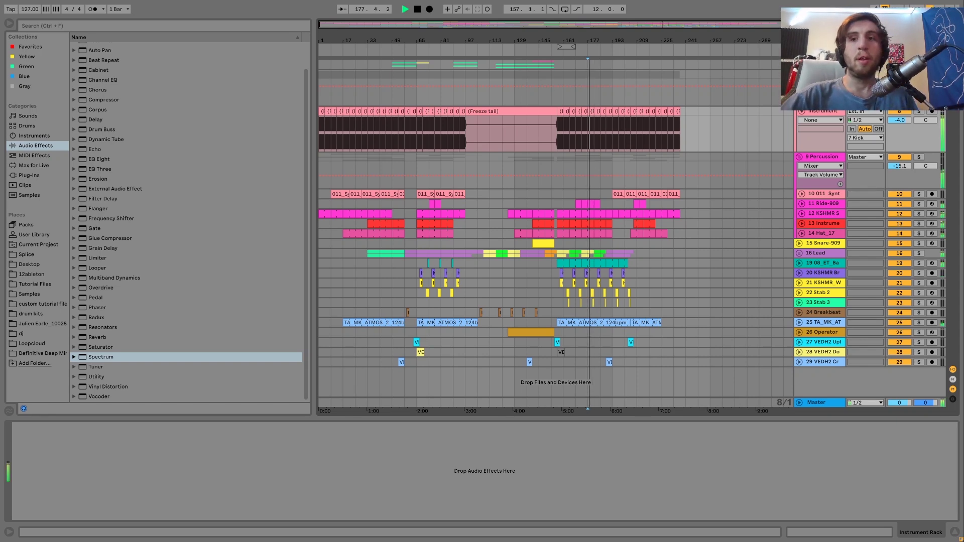
key("space")
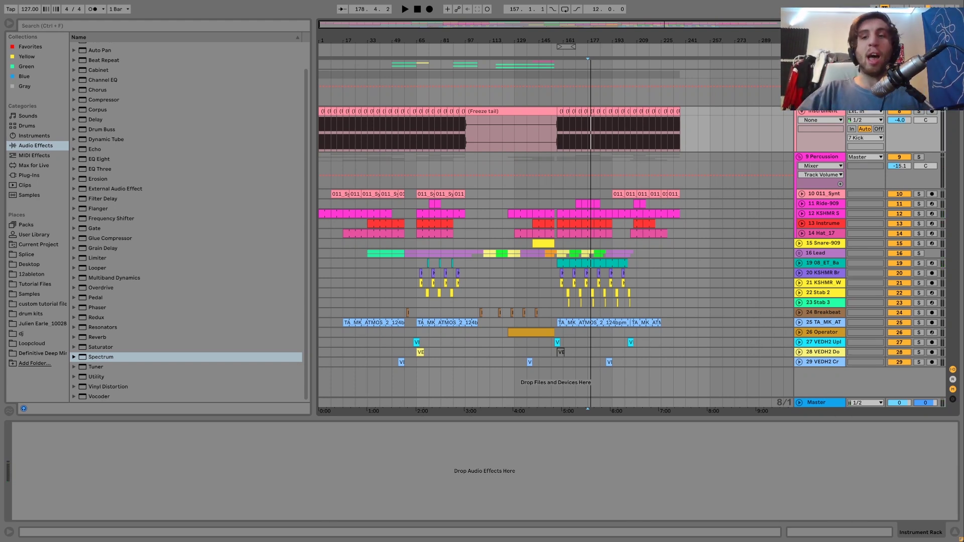
key("space")
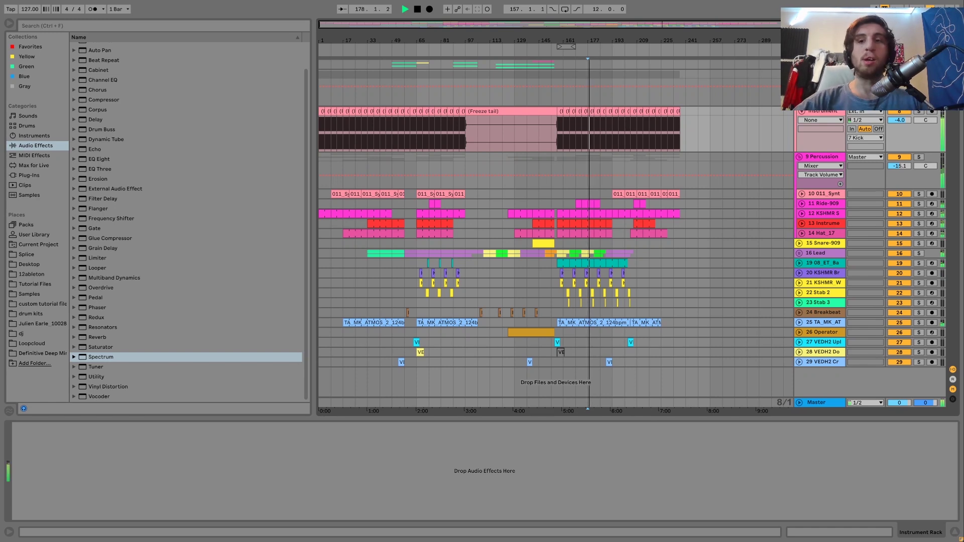
key("space")
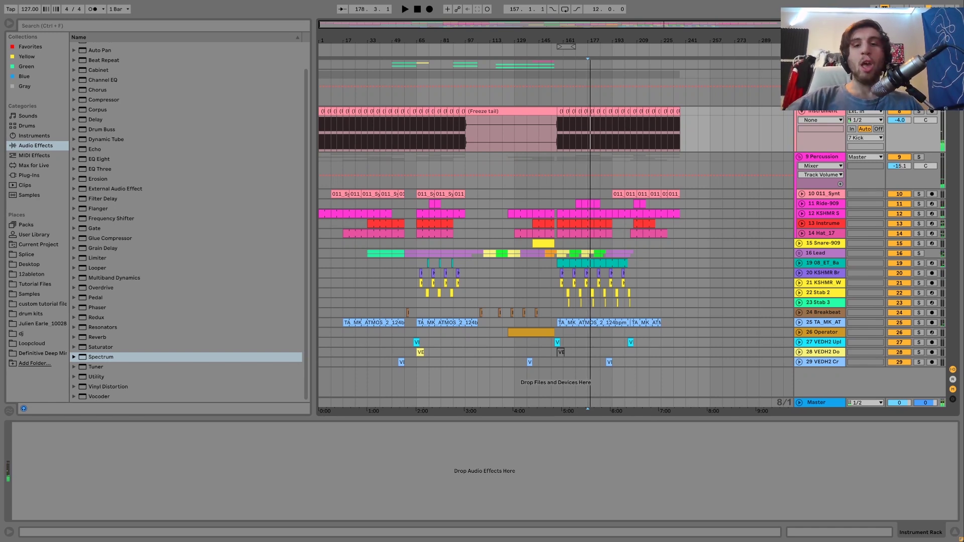
key("space")
key("space")
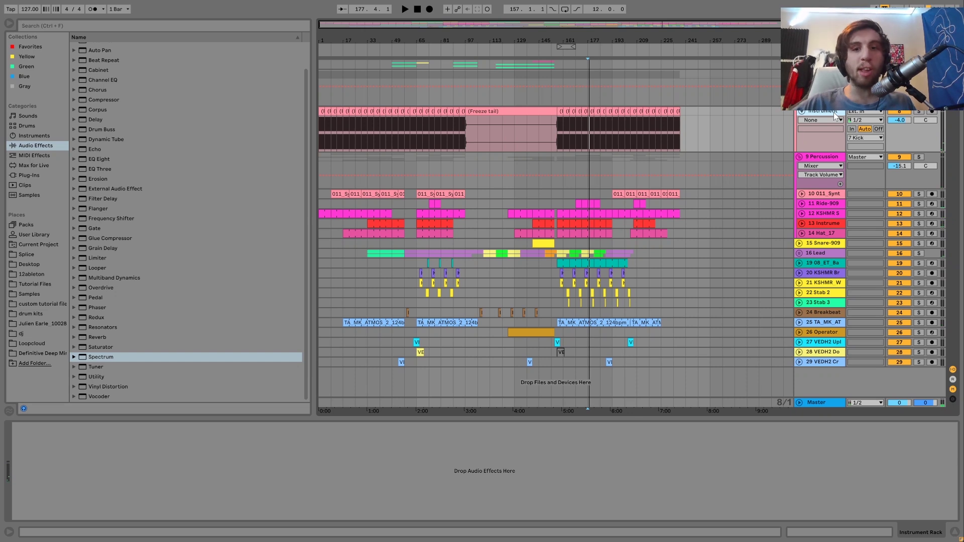
key("space")
key("space")
Solo the Percussion group, then isolate the 011_Synth loop track and play it from bar 53.
left_click(919, 157)
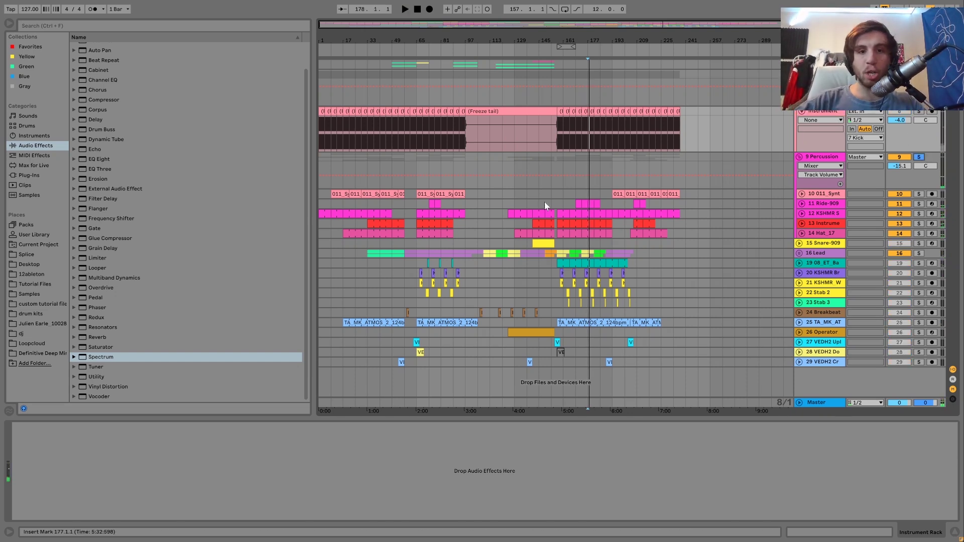
left_click(396, 194)
key("space")
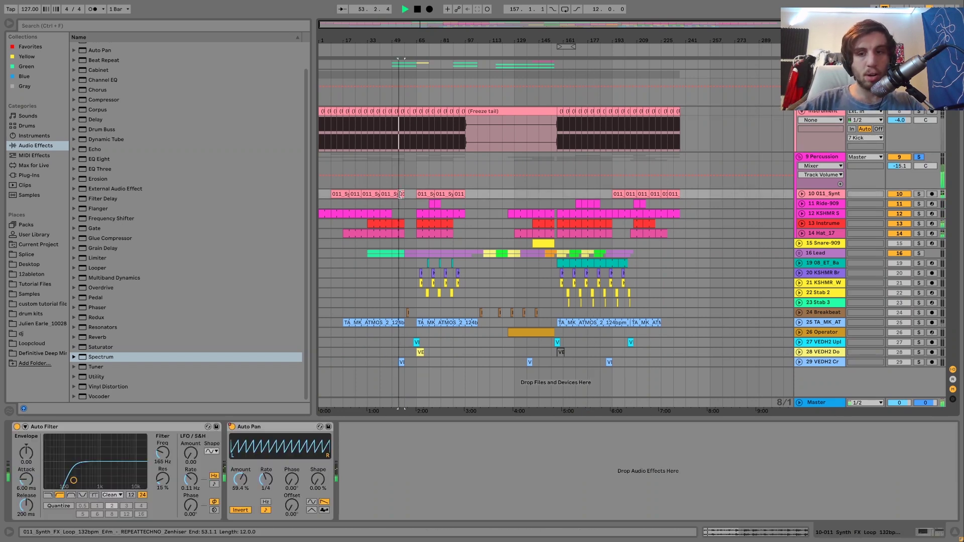
left_click(919, 194)
key("space")
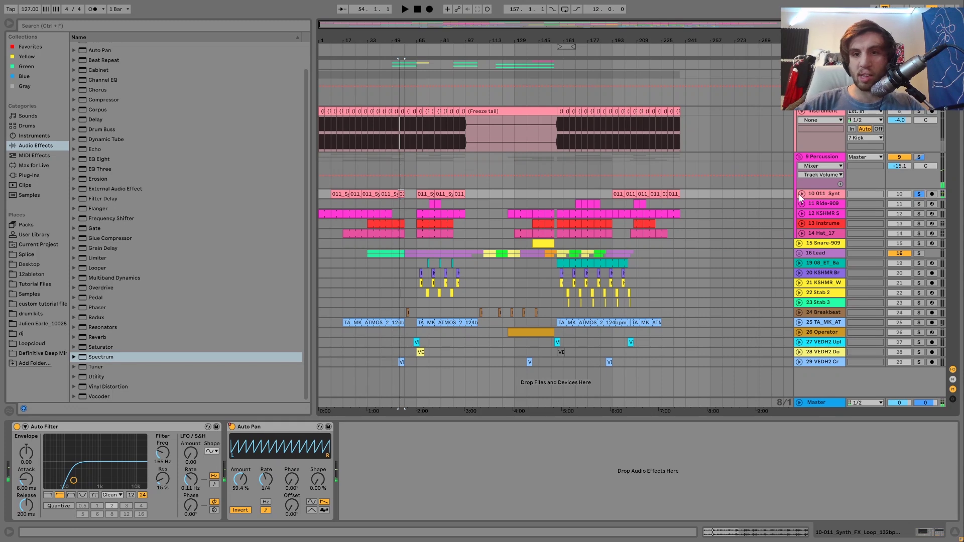
Expand the 011_Synth track, open its clip at bar 193, and play it while viewing its waveform.
left_click(802, 194)
double_click(617, 195)
key("space")
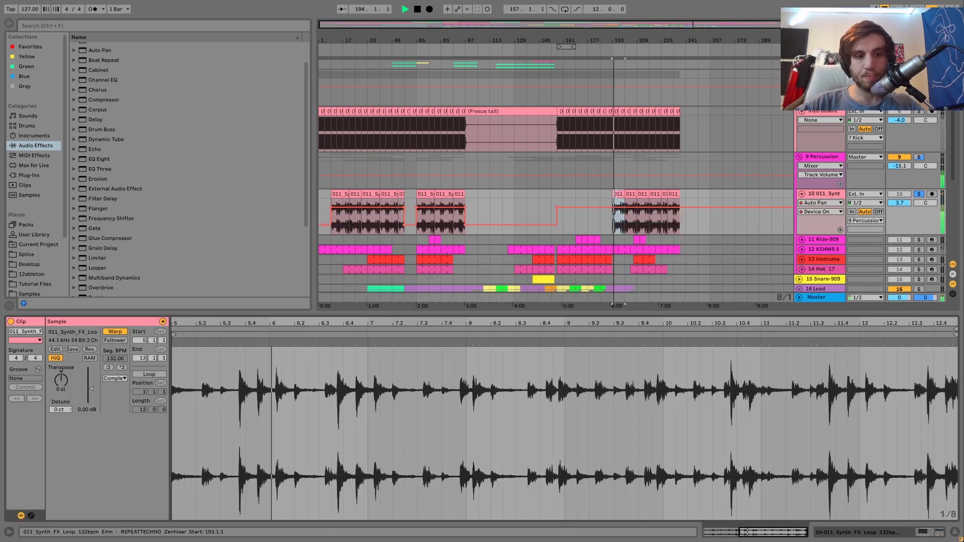
left_click_drag(607, 323, 597, 375)
key("space")
key("space")
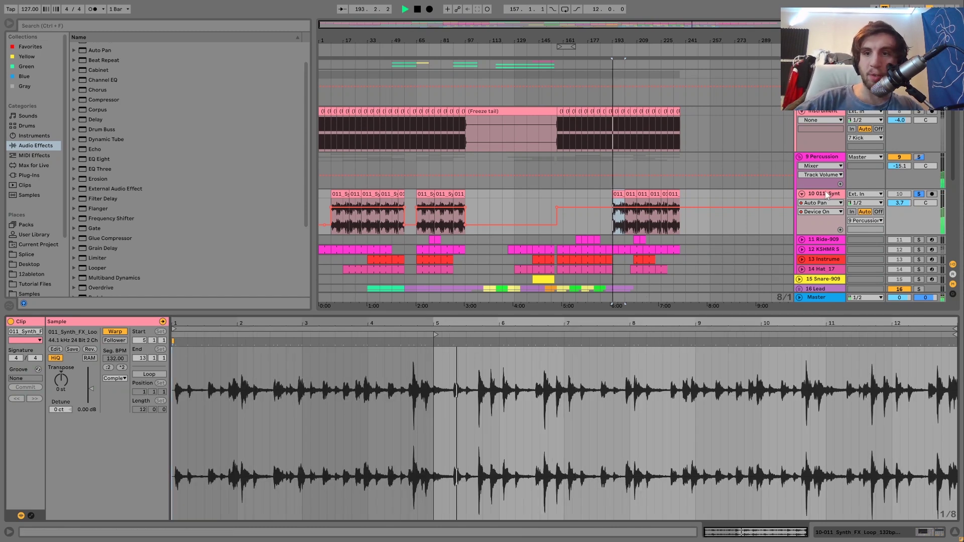
Show the 011_Synth track's Auto Filter and Auto Pan devices and audition the soloed loop from bar 193.
left_click(826, 193)
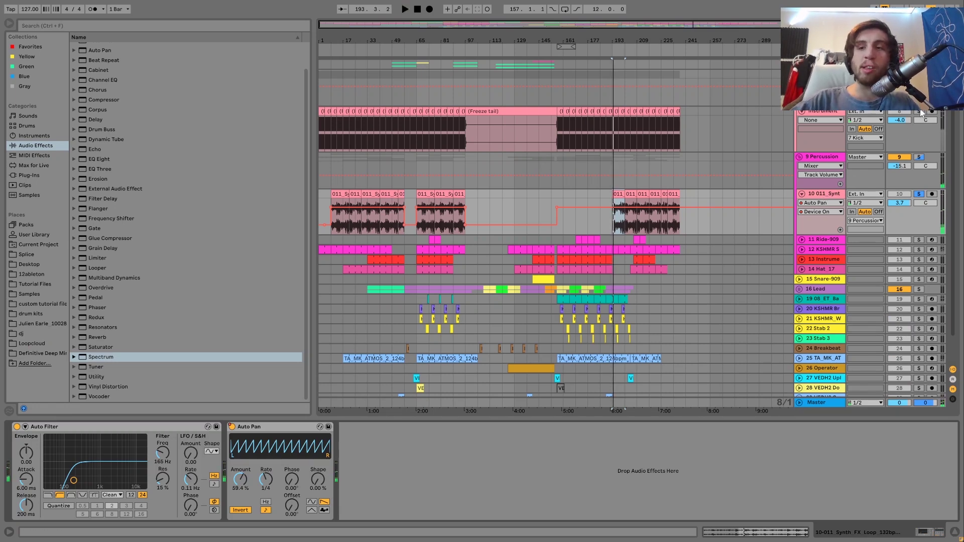
key("space")
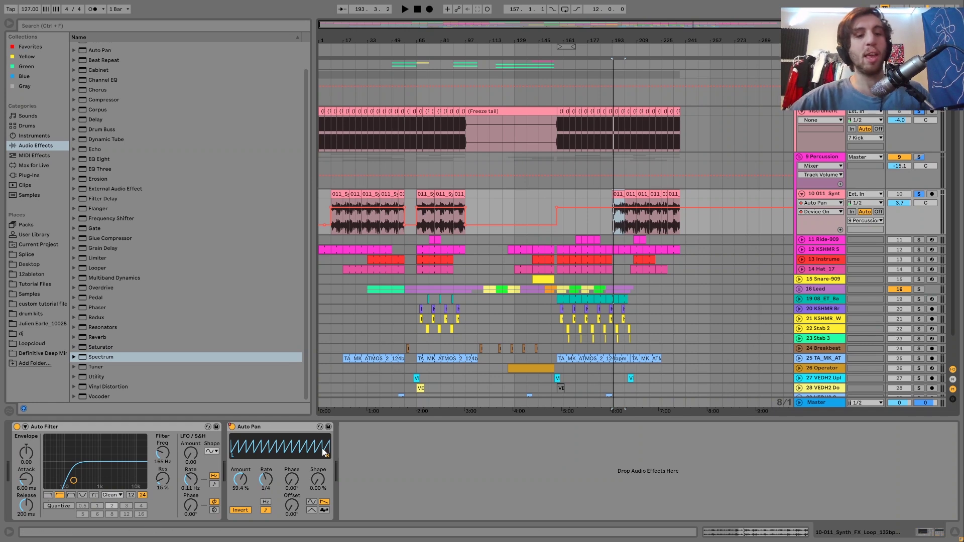
key("space")
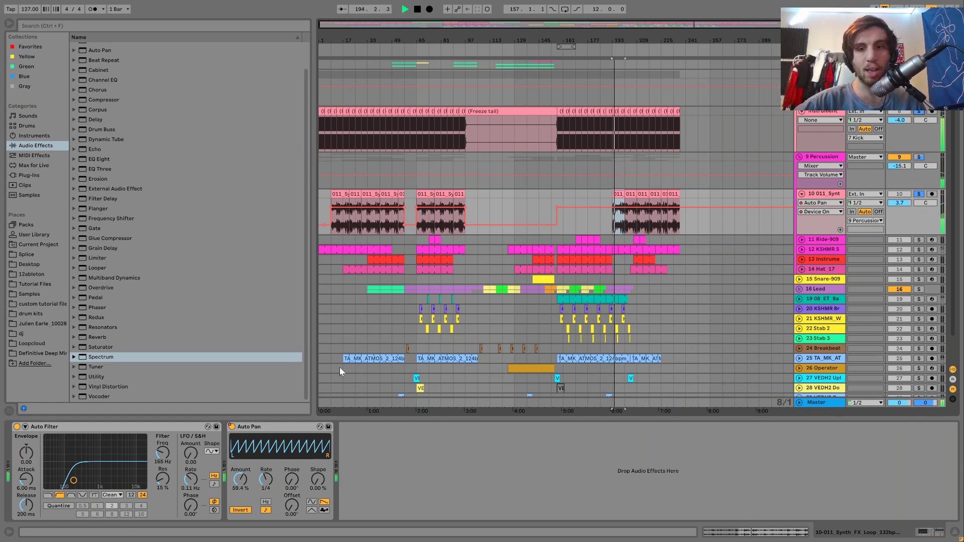
key("space")
key("space")
Unsolo the 011_Synth track and listen to its loop within the full mix from bar 193.
left_click(919, 195)
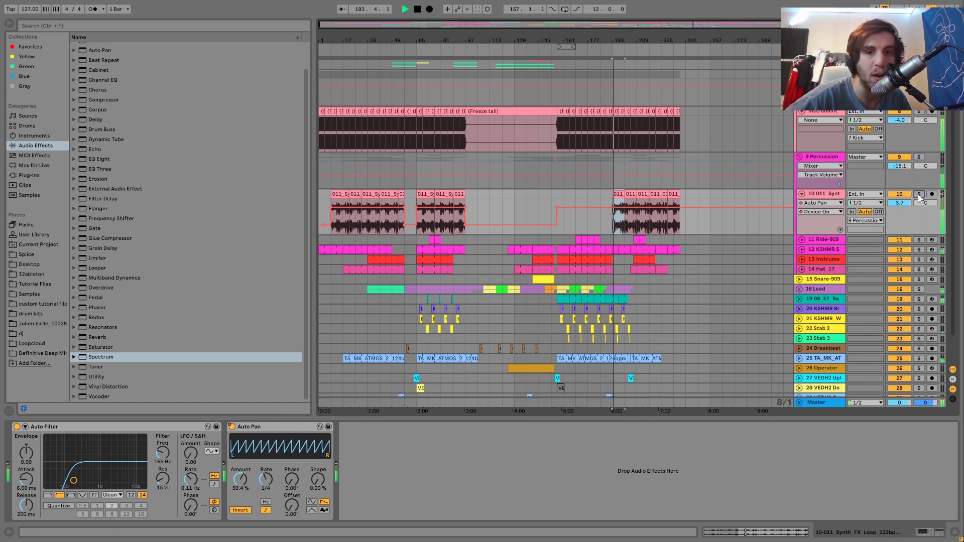
left_click(826, 195)
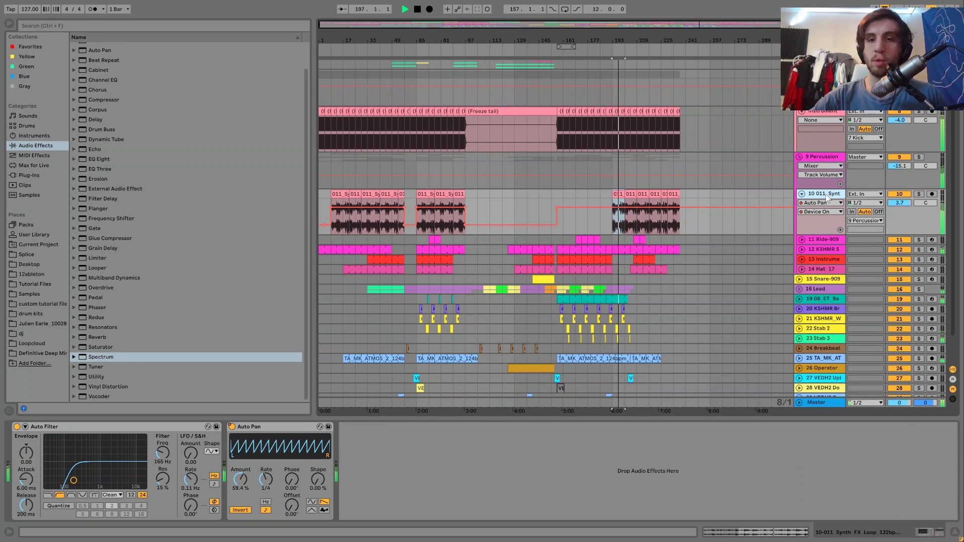
key("space")
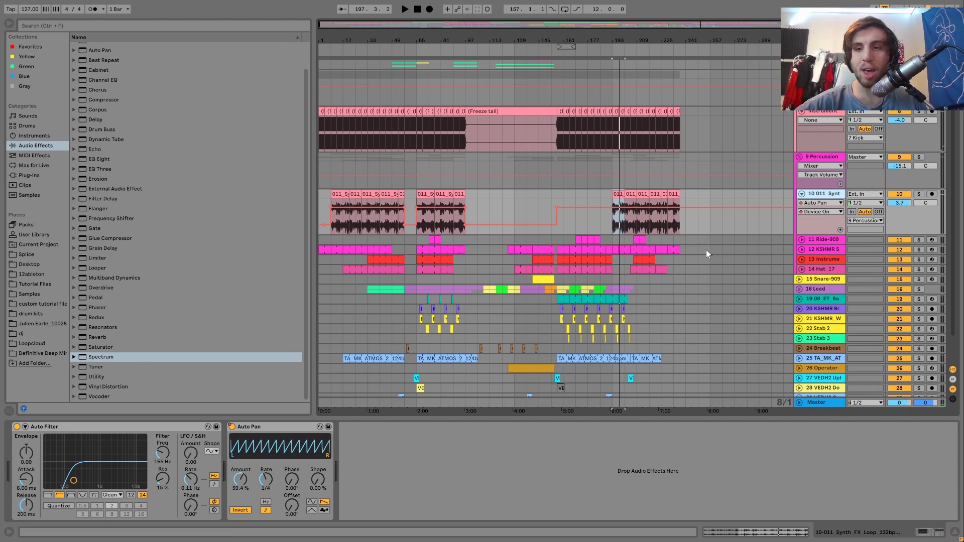
Show the Ride-909 track's devices, play it from bar 169, and solo the track.
left_click(578, 239)
key("space")
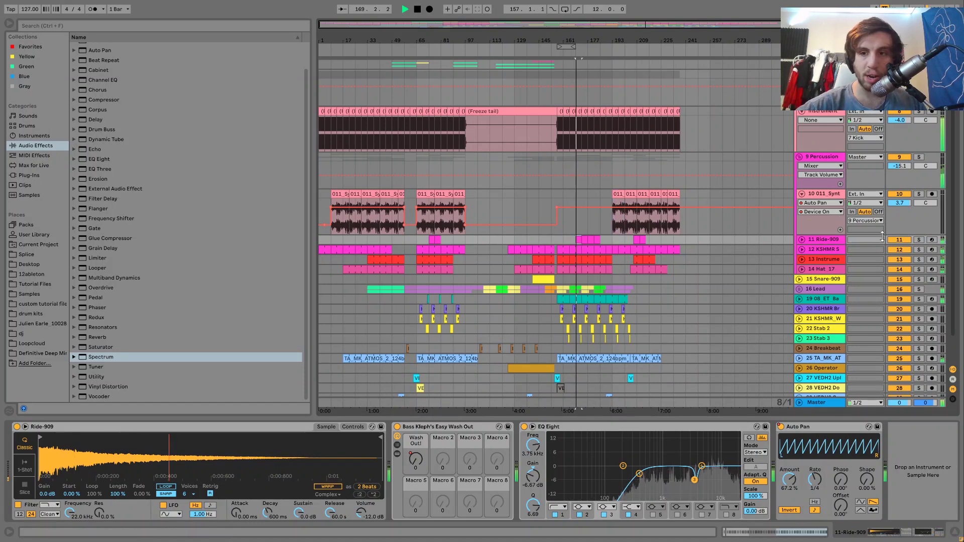
left_click(919, 240)
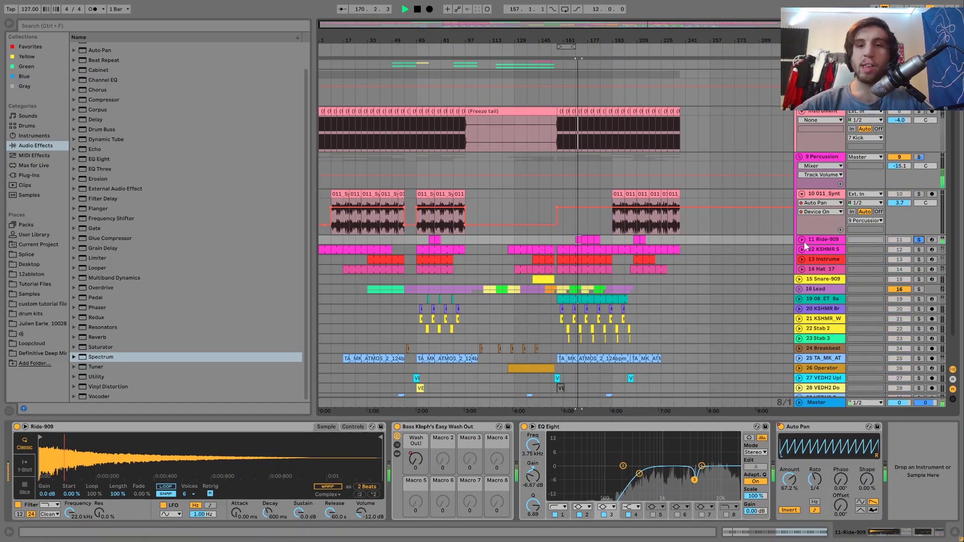
Solo and expand the KSHMR Shaker track, show its two Auto Pan devices, and play it from bar 169.
left_click(918, 249)
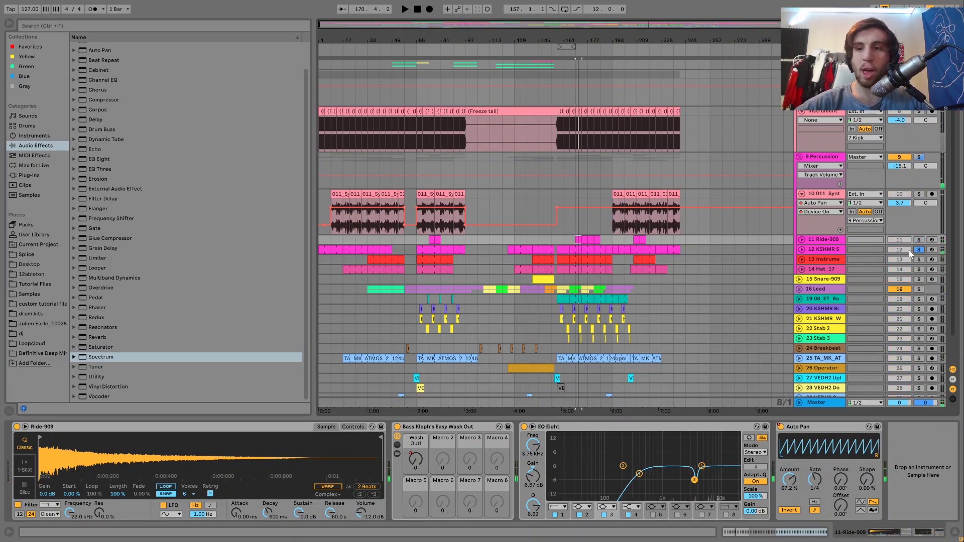
left_click(811, 249)
left_click(802, 250)
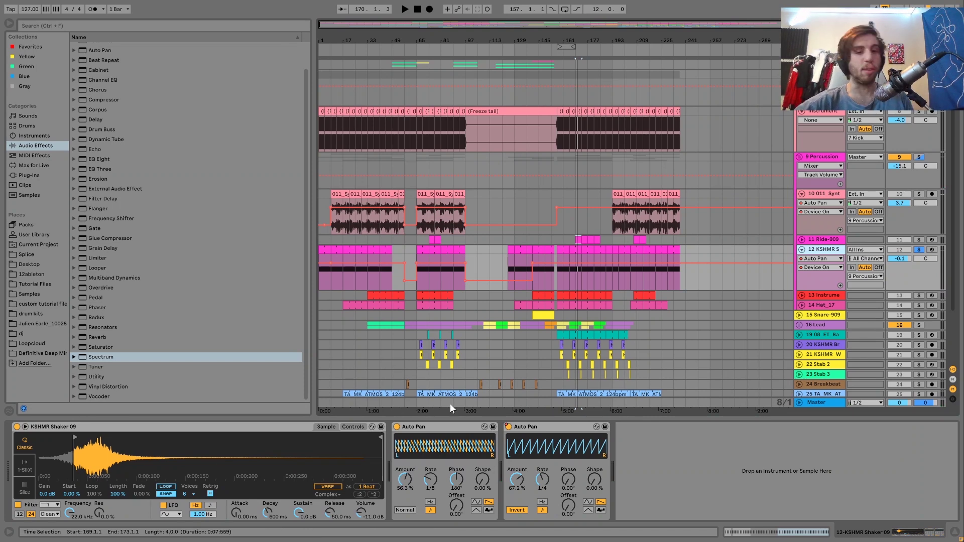
key("space")
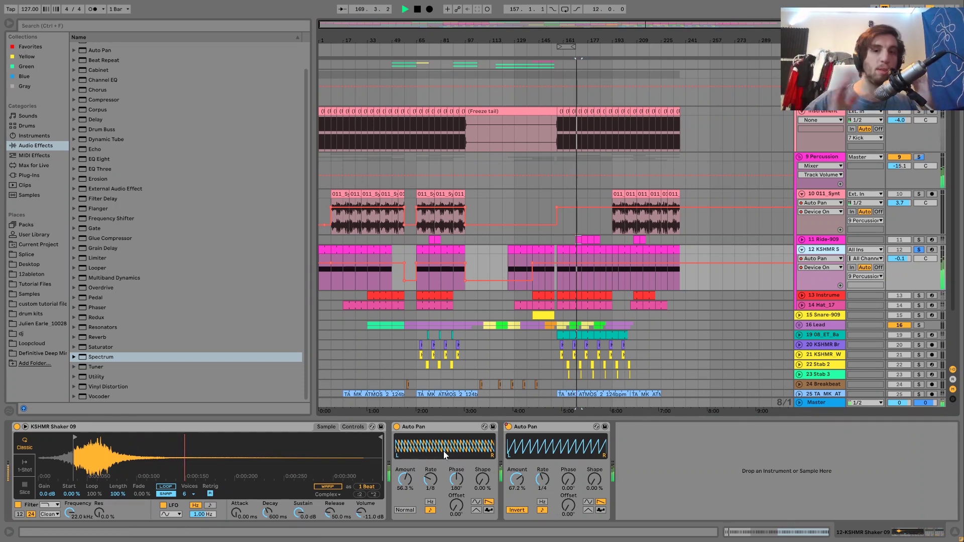
Check the solos of tracks 14 Hat_17 and 13 Instrument, and replay the soloed shaker from bar 169.
left_click(919, 305)
left_click(919, 295)
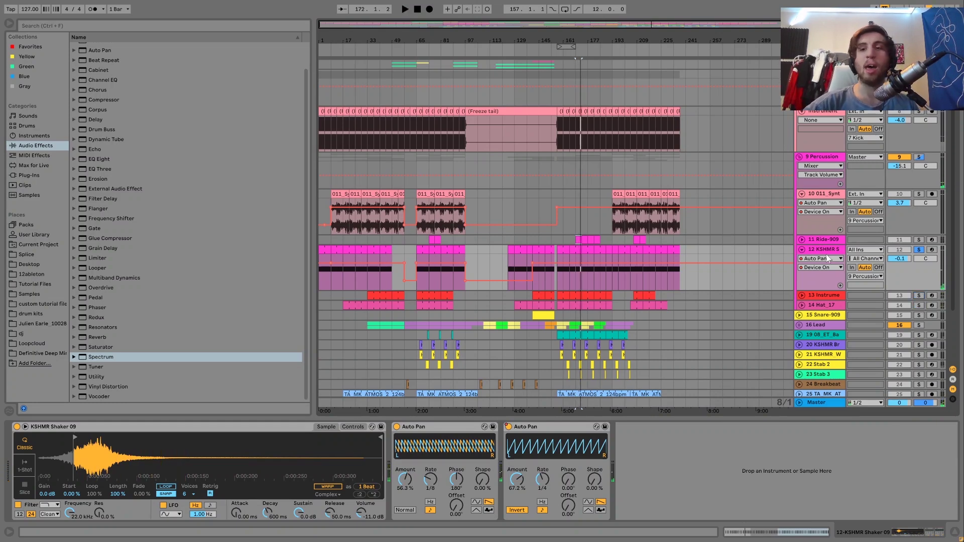
key("space")
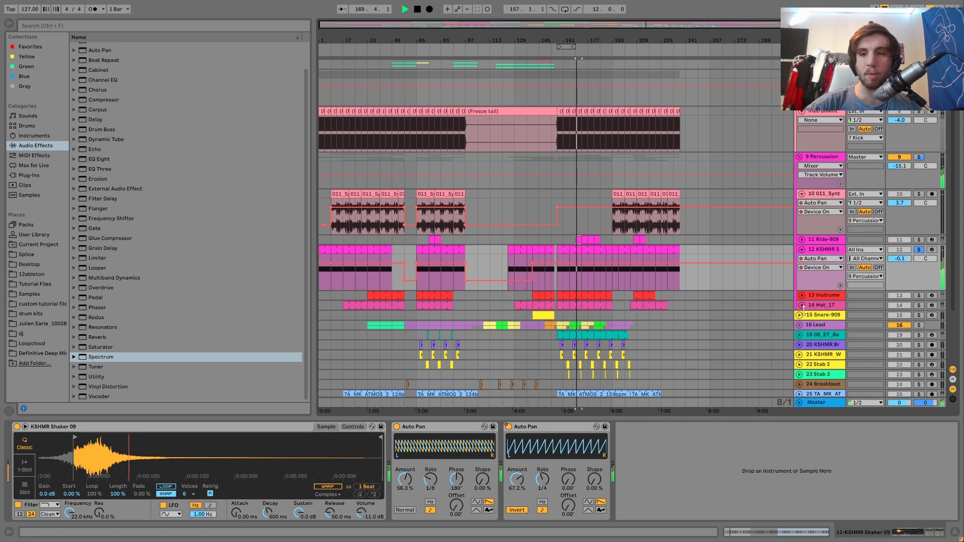
Show the KSHMR Shaker track's devices again, replay the soloed shaker, and unsolo it to hear it within the full mix.
left_click(819, 295)
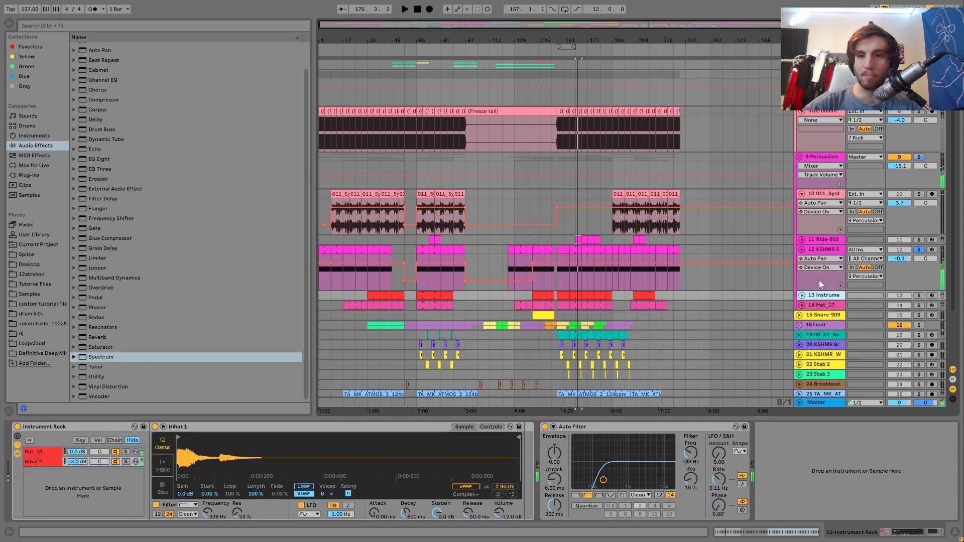
left_click(821, 250)
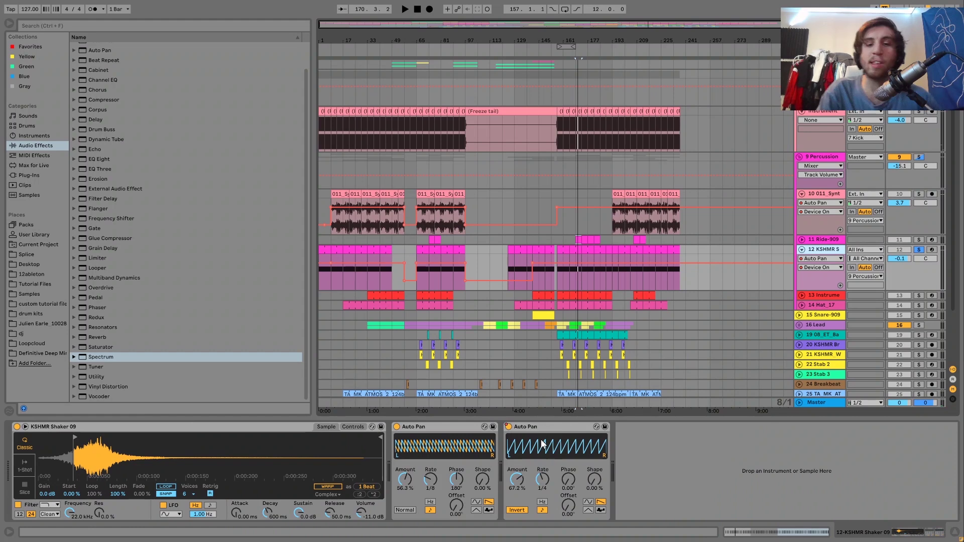
key("space")
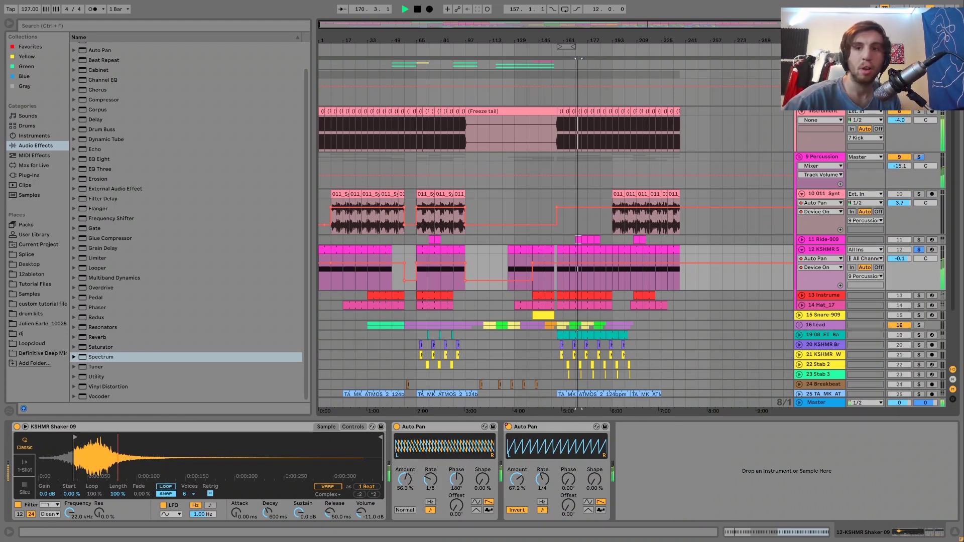
key("space")
key("space")
left_click(919, 249)
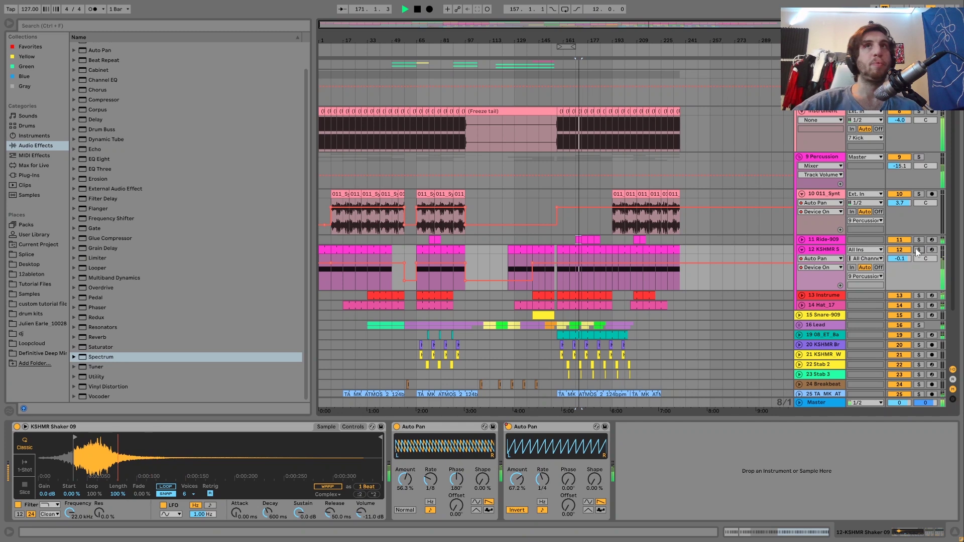
key("space")
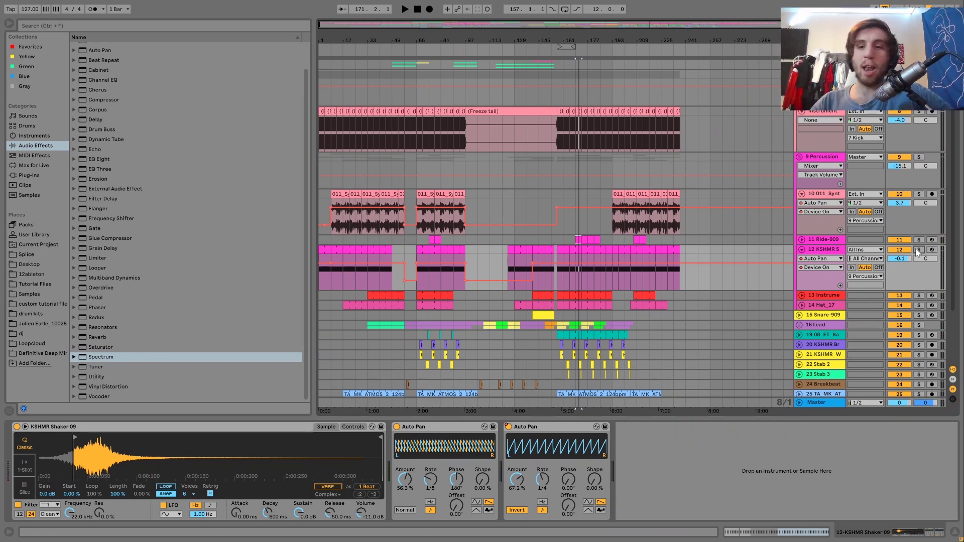
Solo tracks 13 Instrument and 14 Hat_17, play them from bar 169, and show track 13's Instrument Rack.
left_click(918, 296)
key("space")
left_click(918, 305, "ctrl")
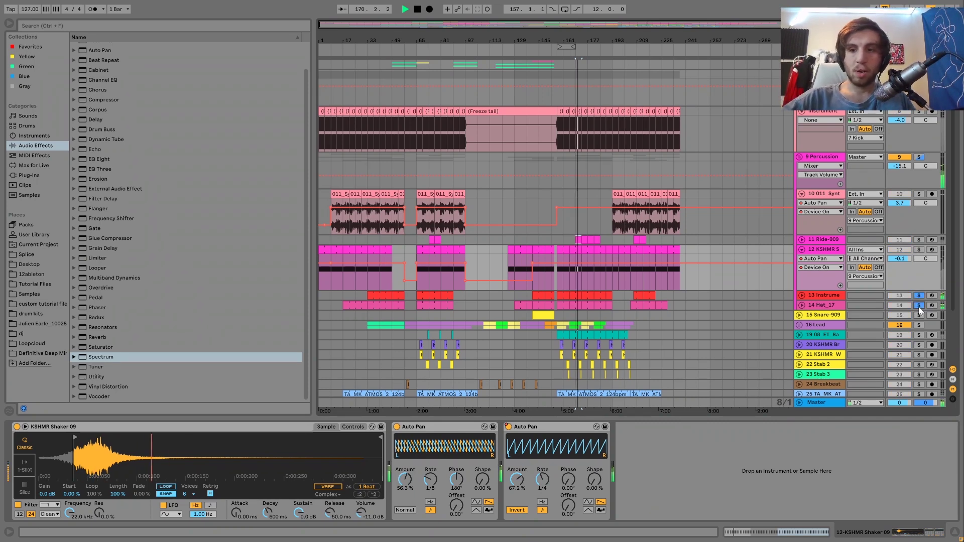
left_click(824, 295)
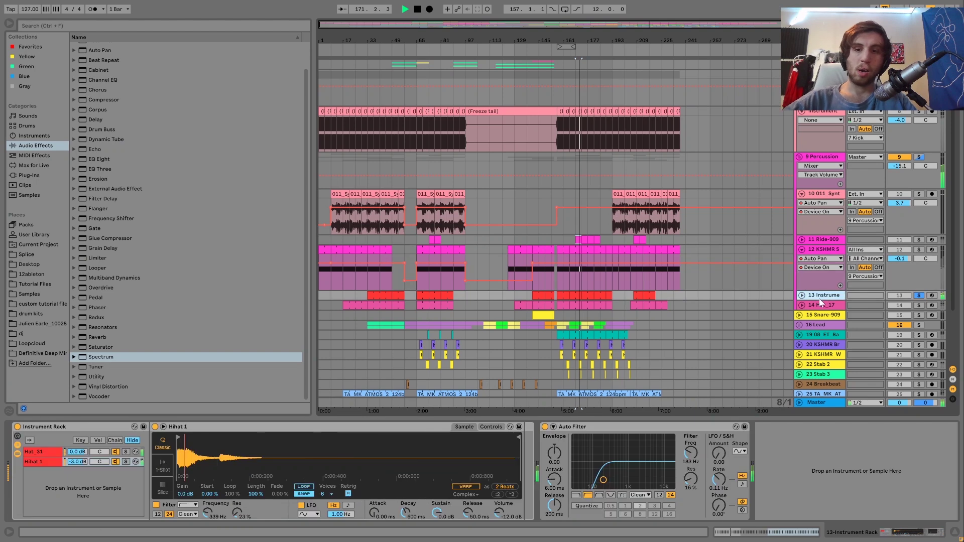
Audition the rack's Hat_31 and Hihat 1 chains one at a time by soloing each during playback.
left_click(127, 451)
left_click(127, 462)
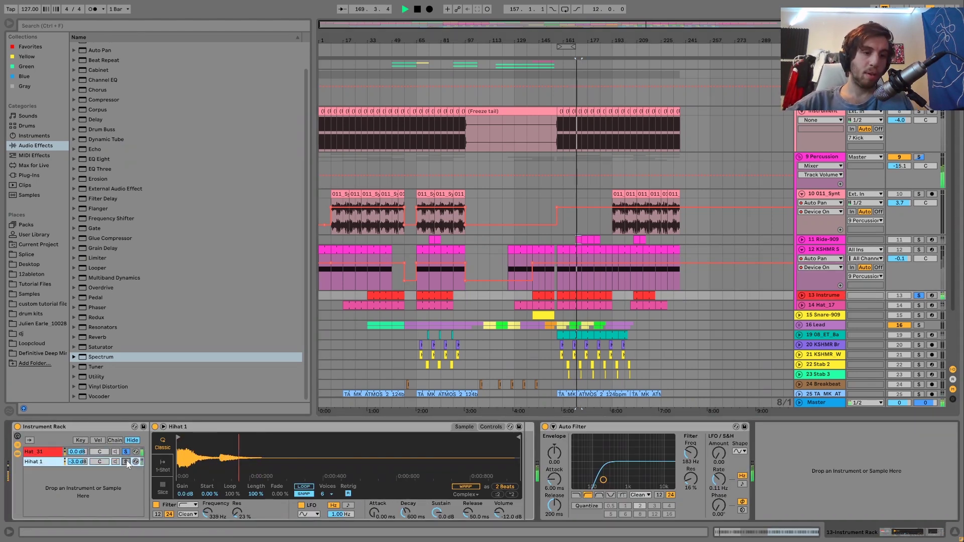
key("space")
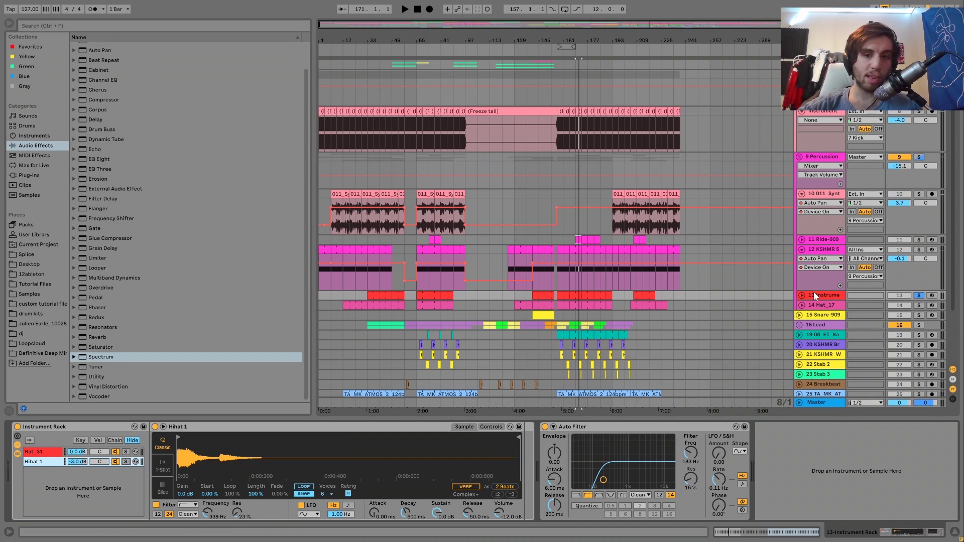
Show the Hat_17 track's devices, solo it from bar 169, and add the KSHMR Shaker track to the solo.
left_click(827, 303)
left_click(919, 305)
key("space")
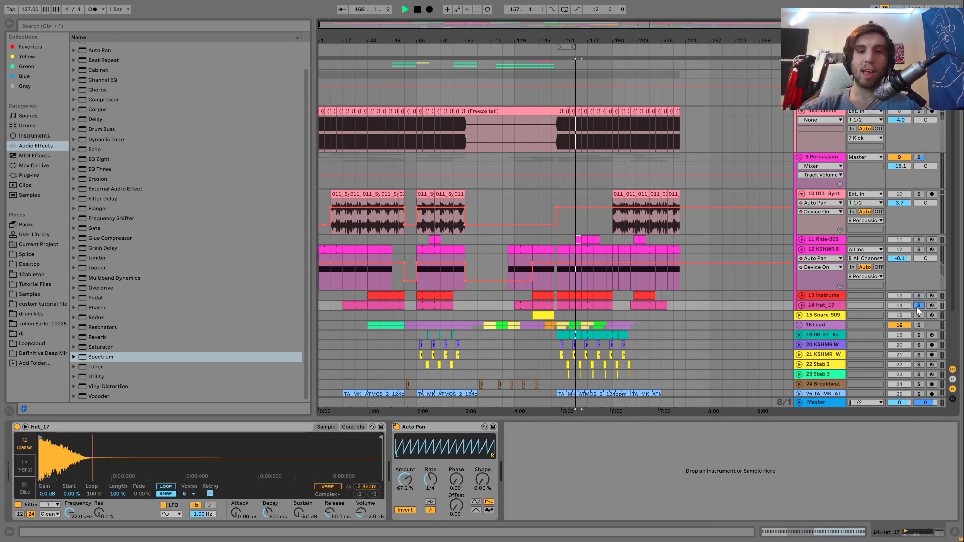
left_click(919, 250, "ctrl")
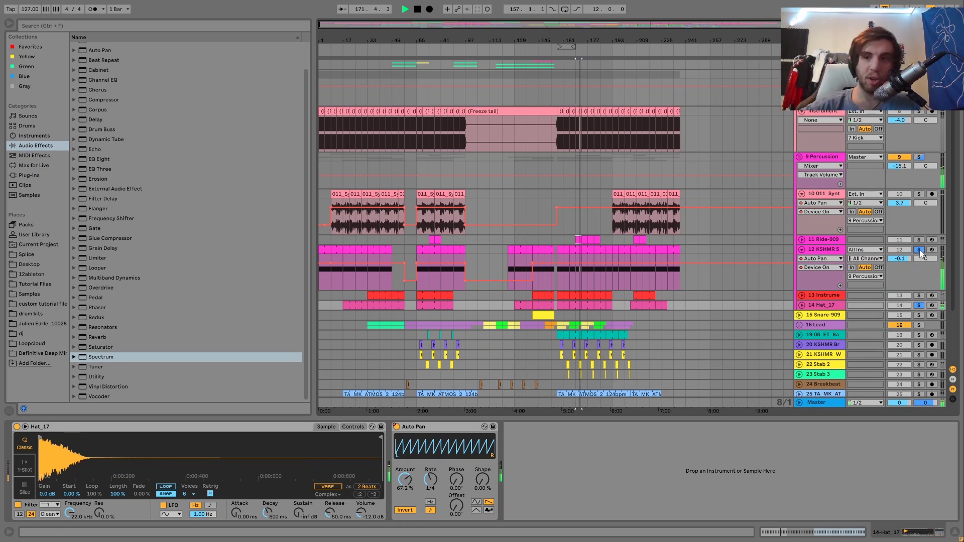
Solo the 9 Percussion group, play it while inspecting its effects chain, and show its Auto Filter frequency automation.
left_click(919, 158)
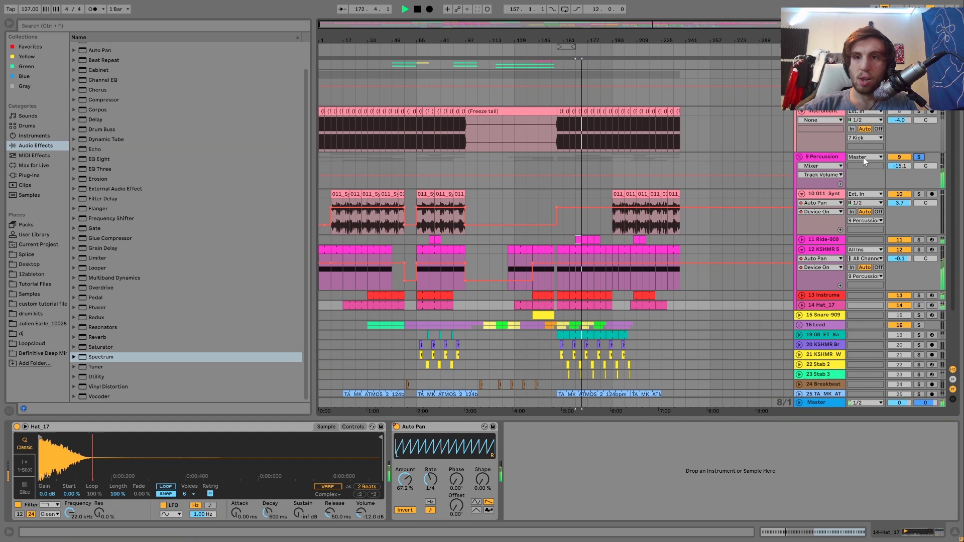
left_click(830, 156)
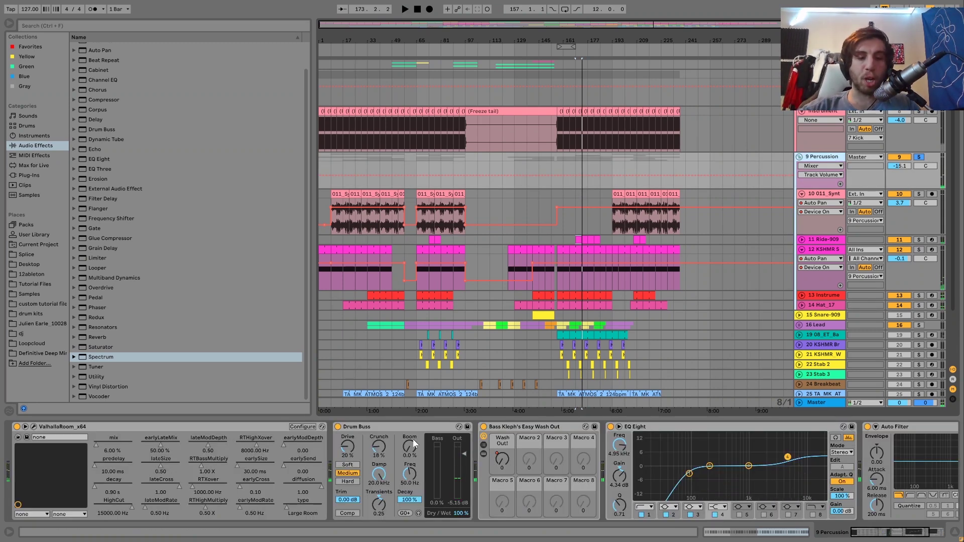
scroll(301, 472, "down", 2)
scroll(298, 457, "down", 2)
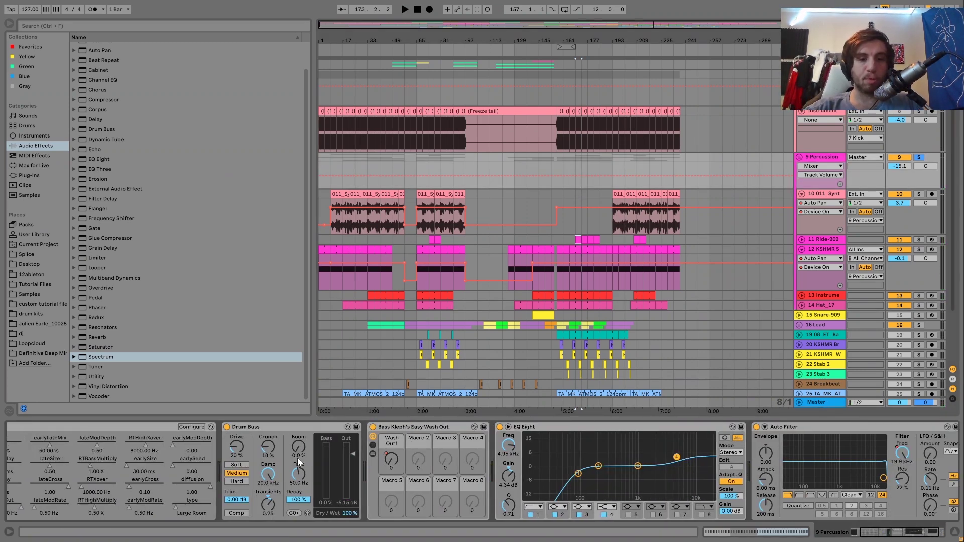
key("space")
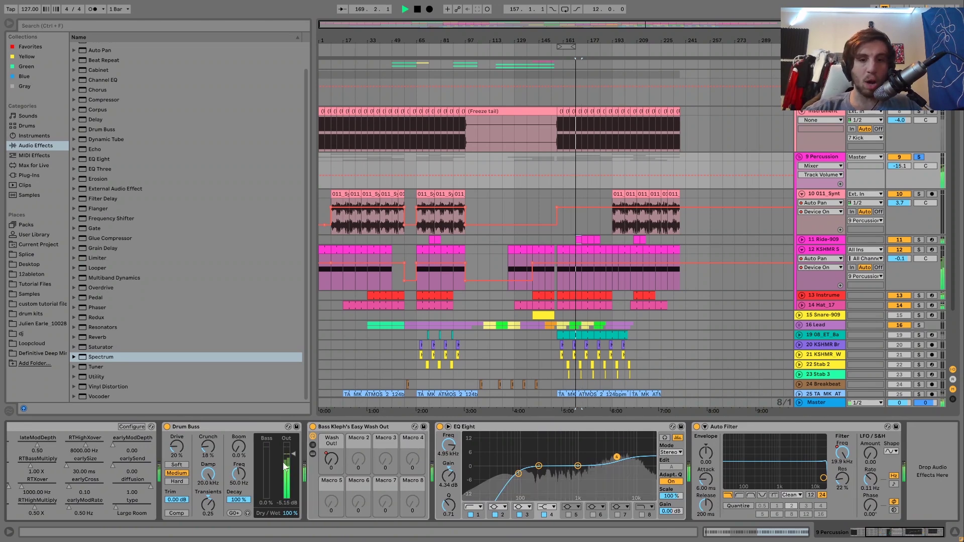
left_click(843, 458)
key("space")
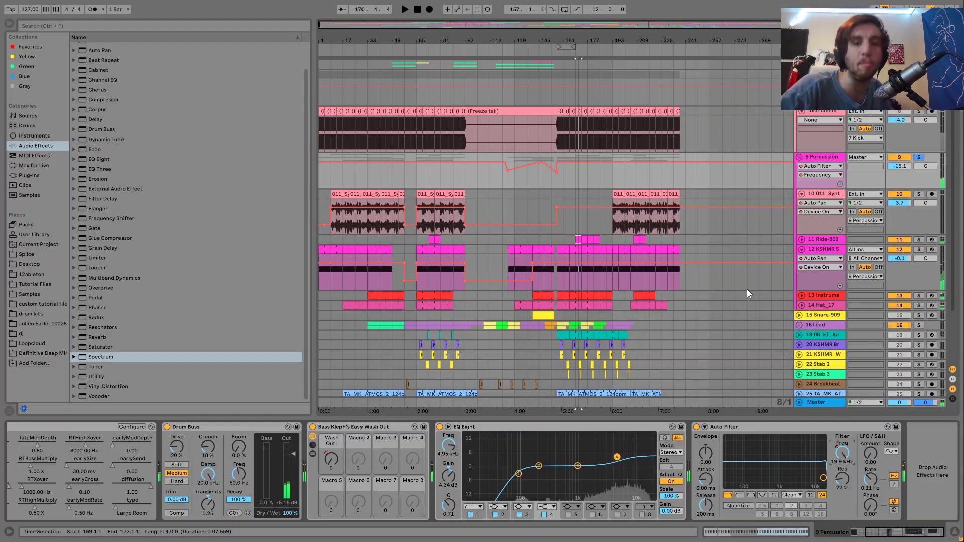
Unsolo the Percussion group and play the breakdown from bar 121 to hear the filter automation in the full mix.
left_click(919, 157)
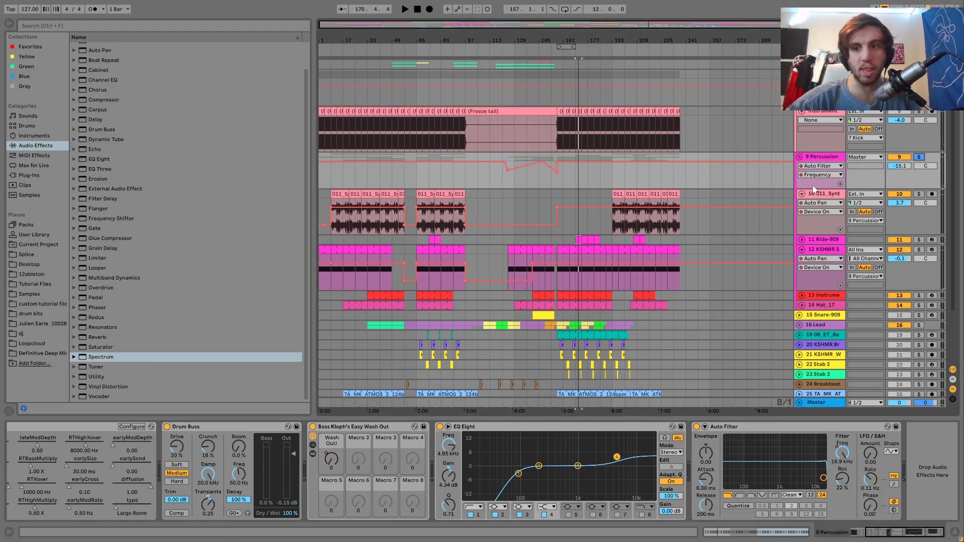
left_click(504, 185)
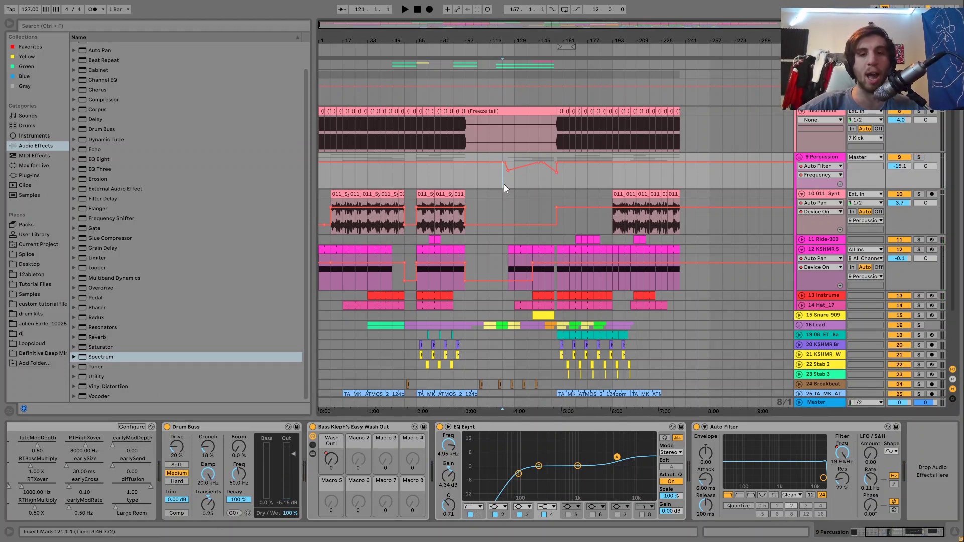
key("space")
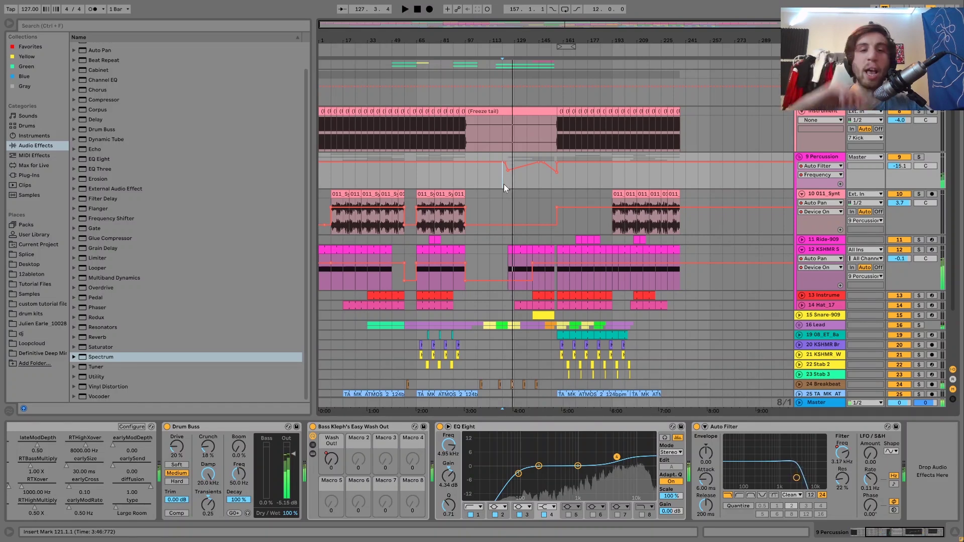
Replay the breakdown around bar 125 without the Percussion group's filter automation dip for comparison, and stop playback.
left_click(511, 172)
key("space")
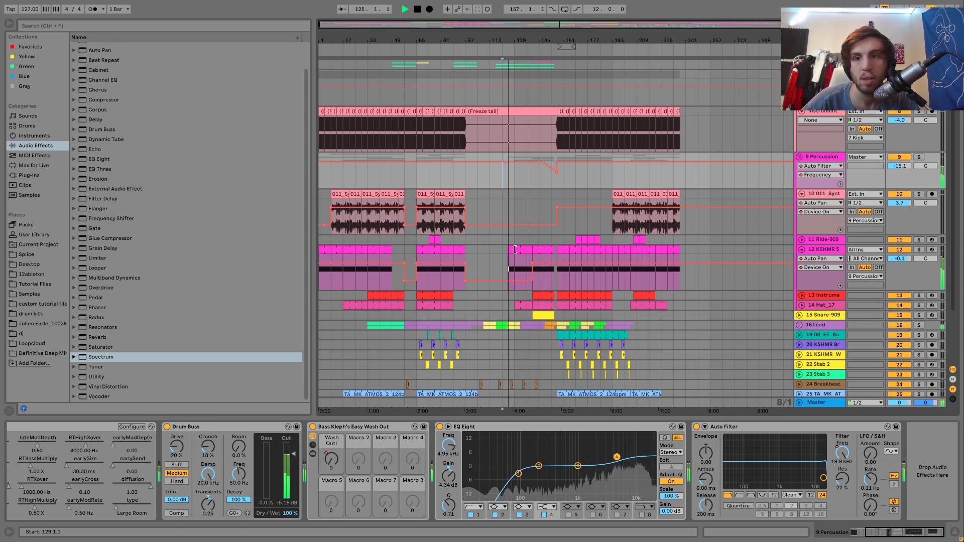
key("space")
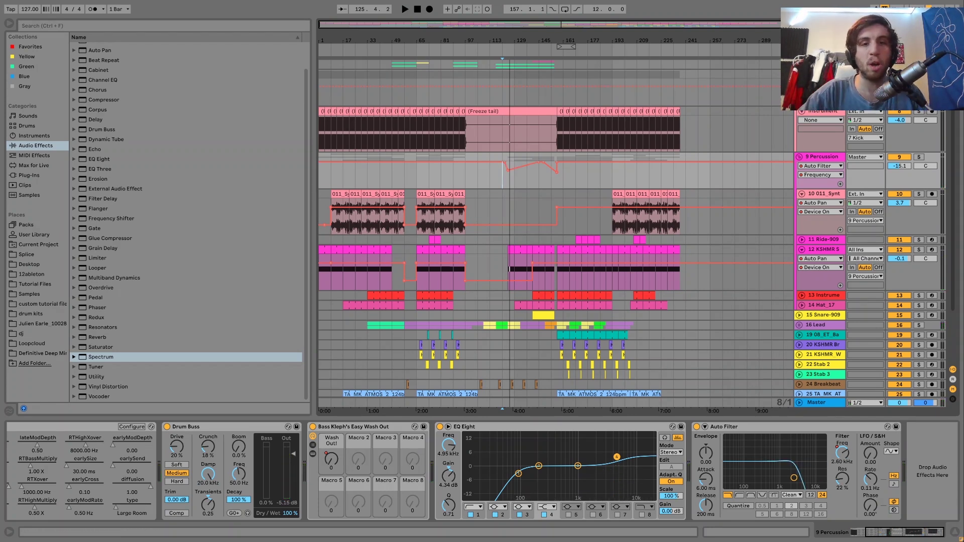
Show the Percussion group's Wash Out! macro automation, and collapse the 9 Percussion and 7 Kick groups.
left_click(331, 459)
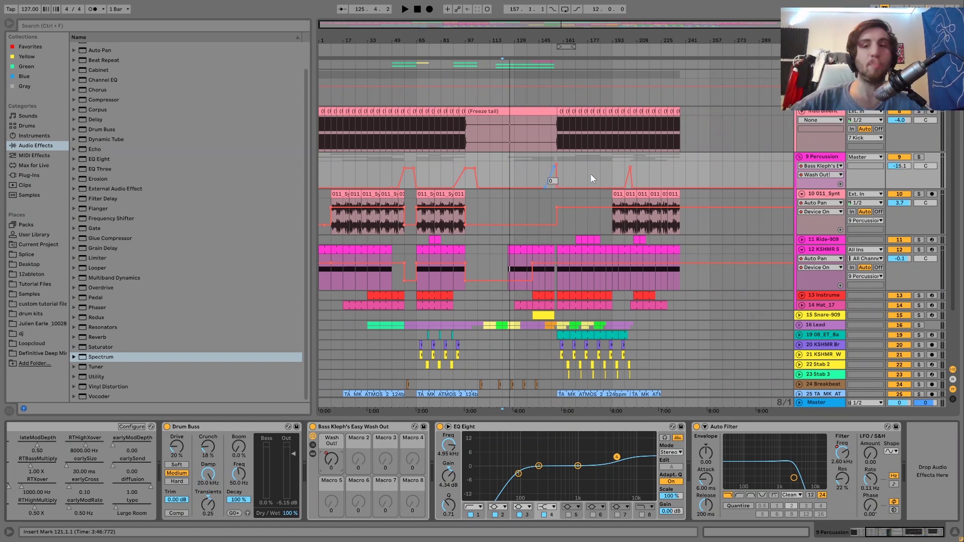
left_click(800, 158)
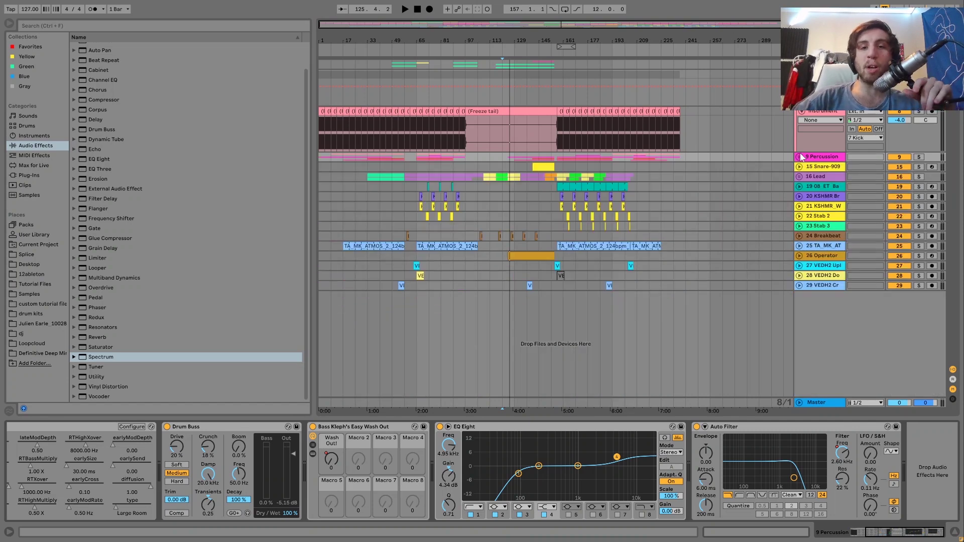
left_click(822, 75)
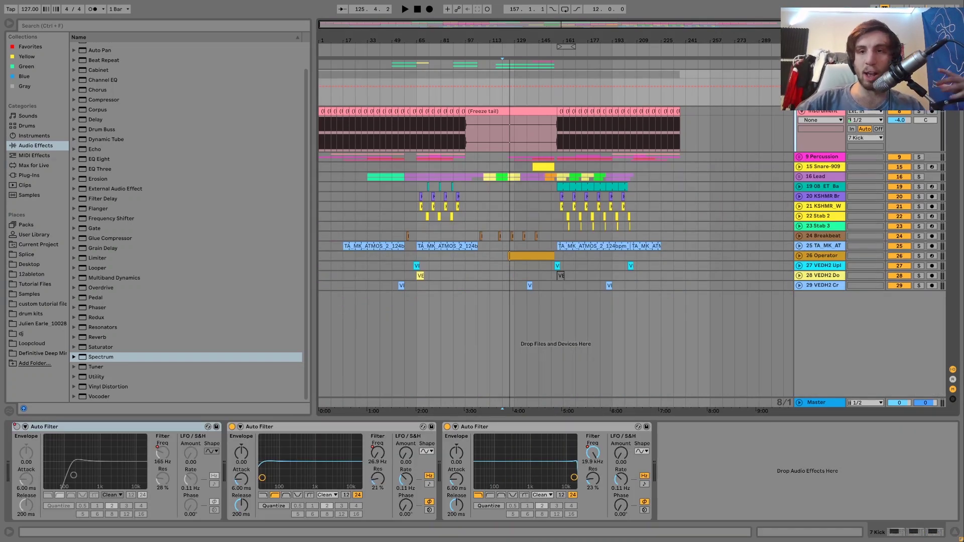
key("Left")
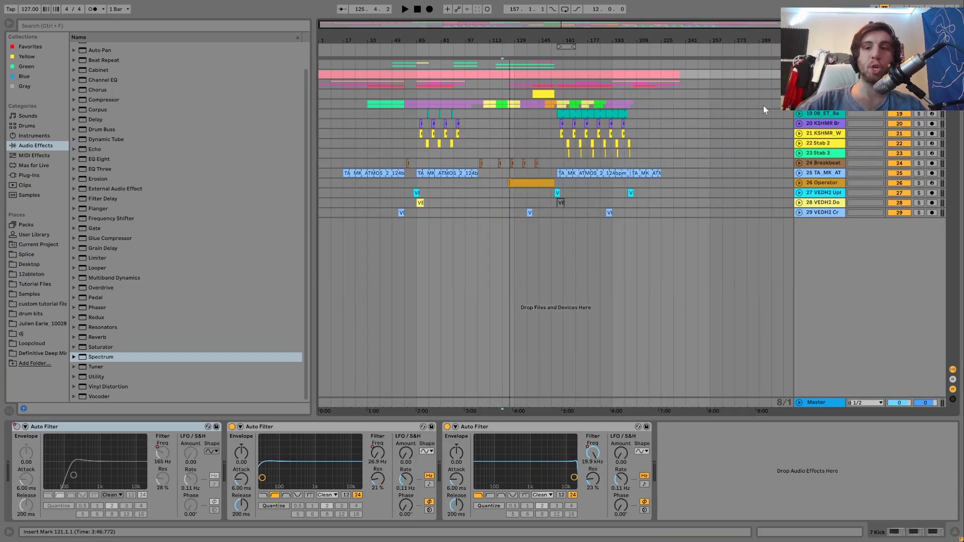
Expand the 16 Lead group, solo the Diva track, and audition its frozen clips at bars 149 and 157.
left_click(822, 111)
key("Right")
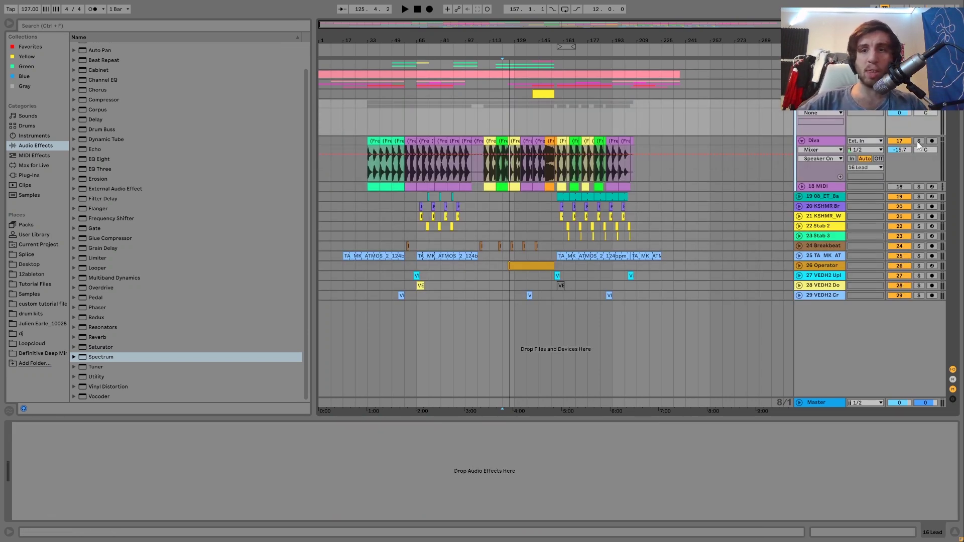
left_click(505, 141)
key("space")
key("space")
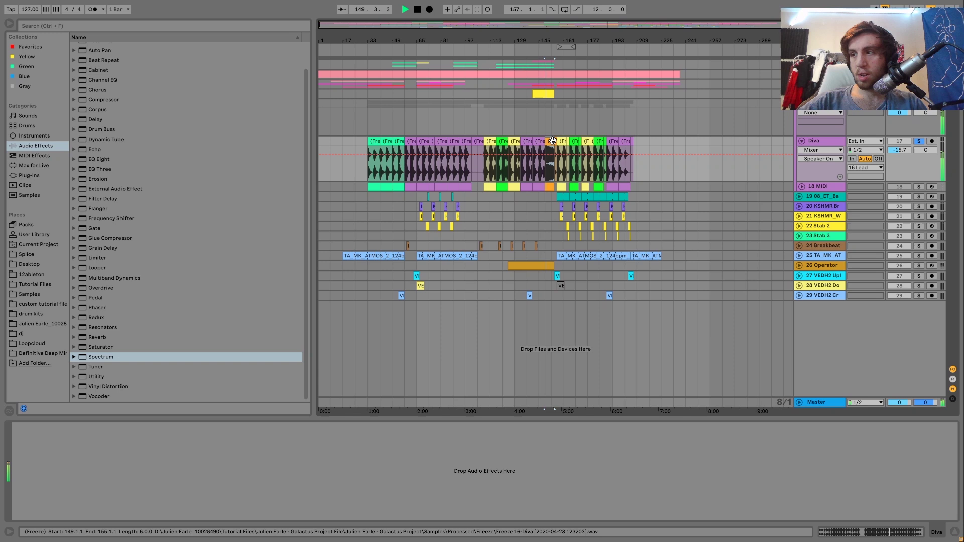
left_click(560, 140)
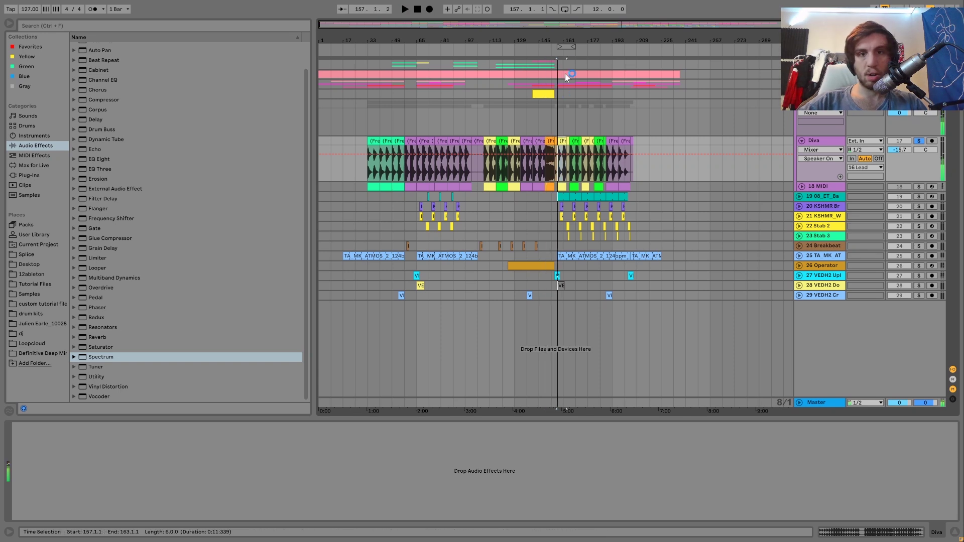
left_click_drag(562, 41, 562, 88)
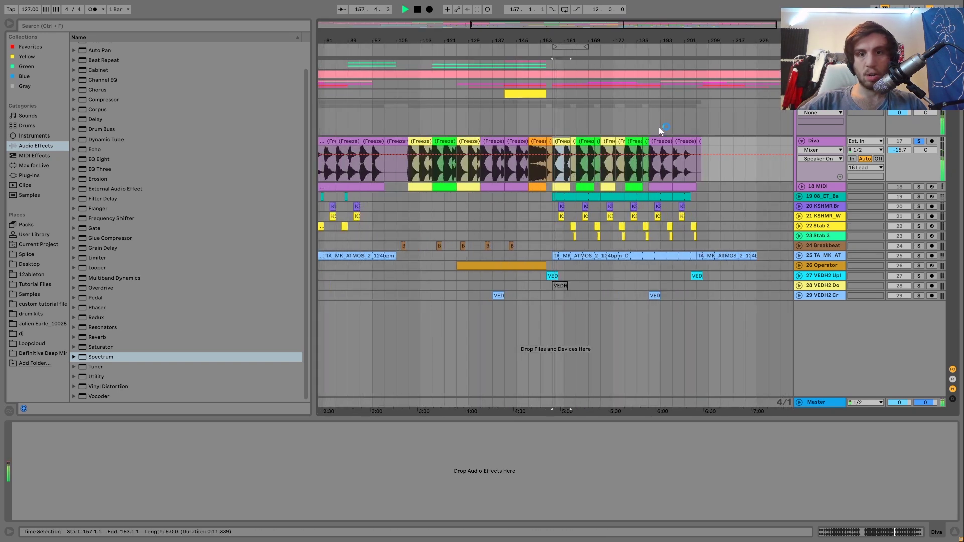
Expand and solo the 18 MIDI track, open its clip at bar 157, and play it while enlarging the note view.
left_click(802, 186)
key("space")
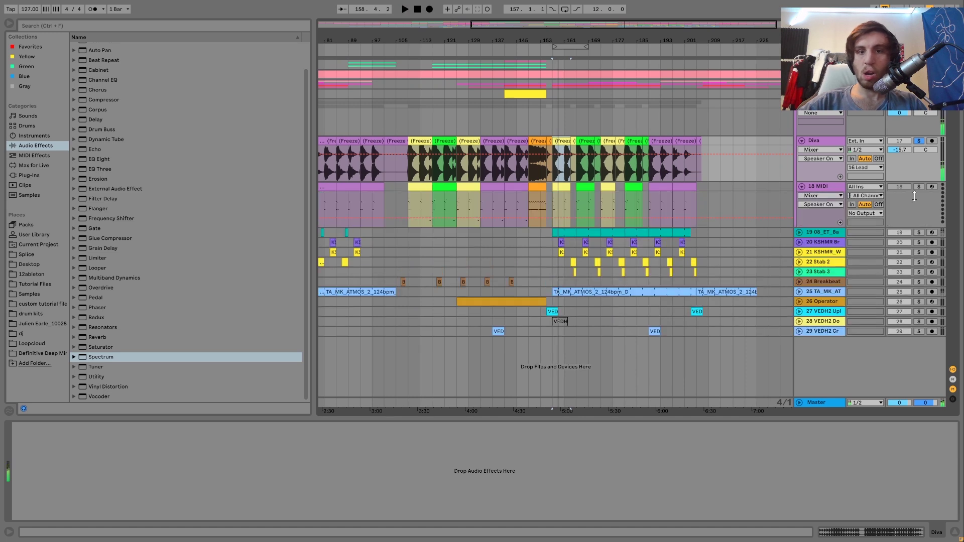
left_click(919, 186)
left_click(560, 188)
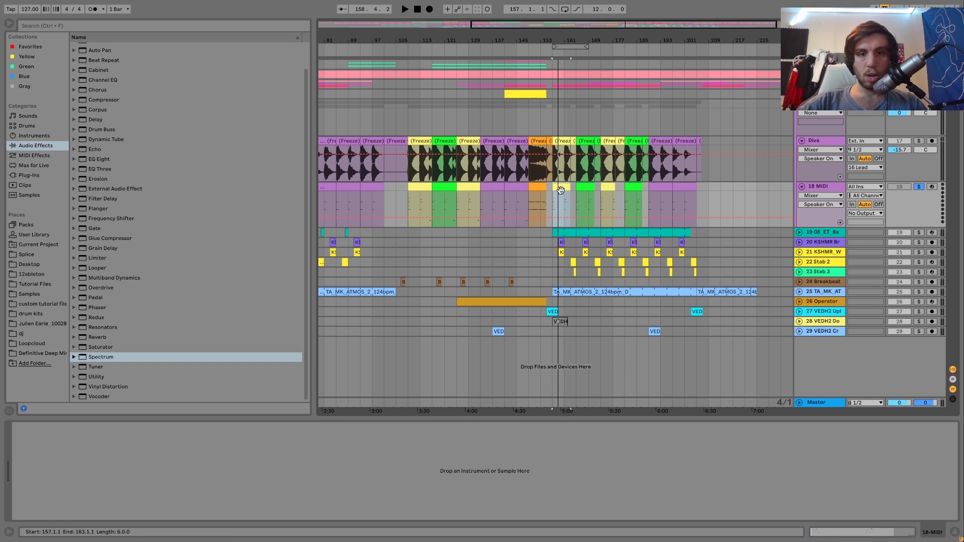
double_click(561, 186)
key("space")
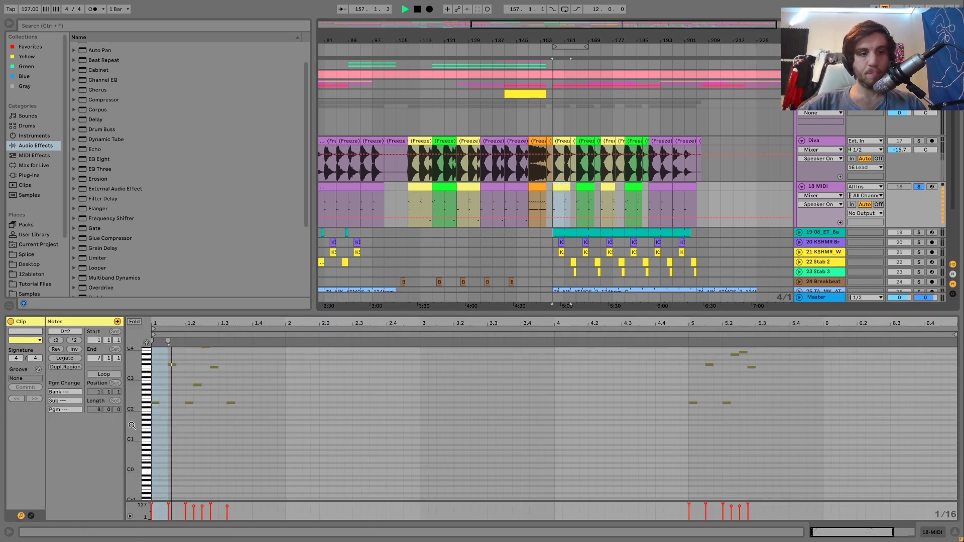
key("space")
mouse_move(146, 427)
left_mouse_down()
mouse_move(181, 427)
mouse_move(146, 439)
left_mouse_up()
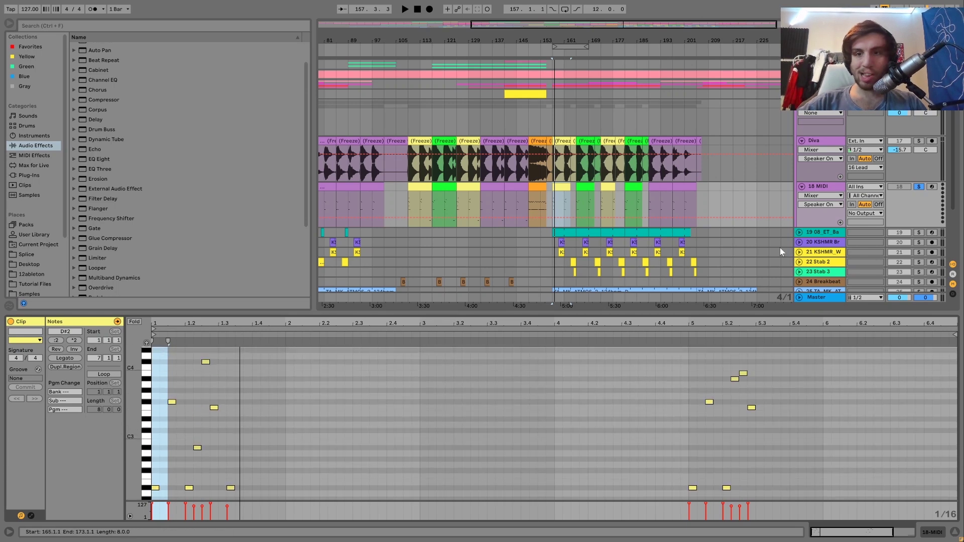
Add the Diva track to the solo and play from bar 157 while following the lead clip's MIDI notes.
left_click(918, 142)
key("space")
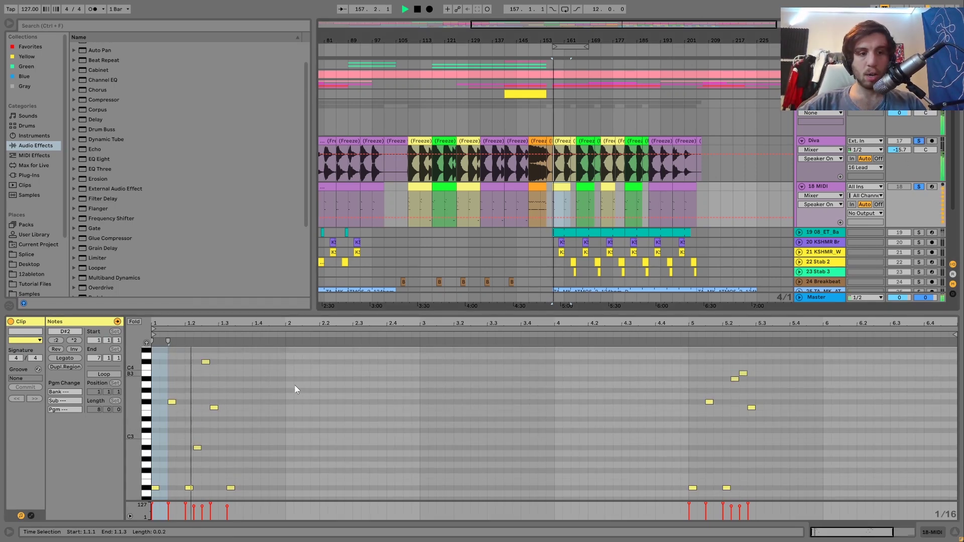
key("space")
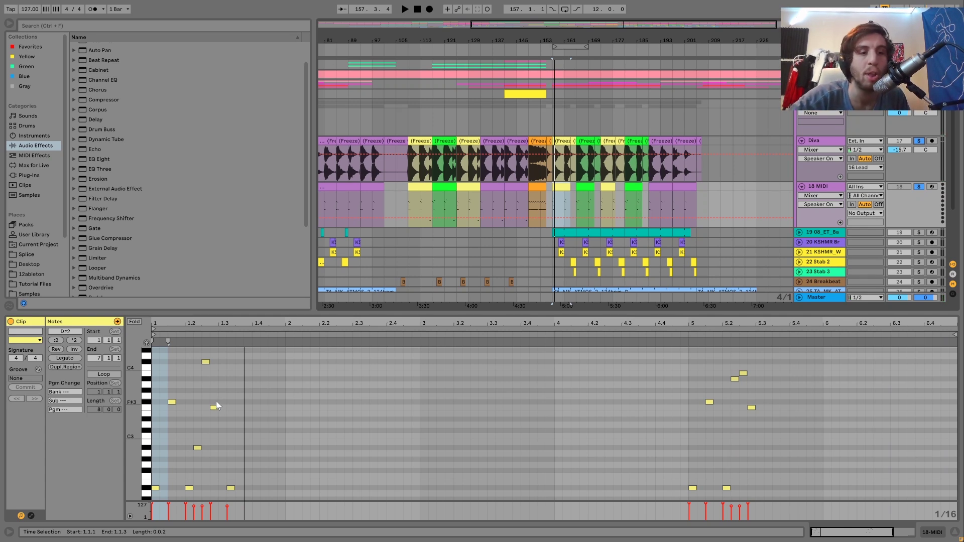
Highlight the lead clip's A#2, F3 and C#4 notes one pitch at a time from the piano roll keys.
scroll(209, 402, "down", 3)
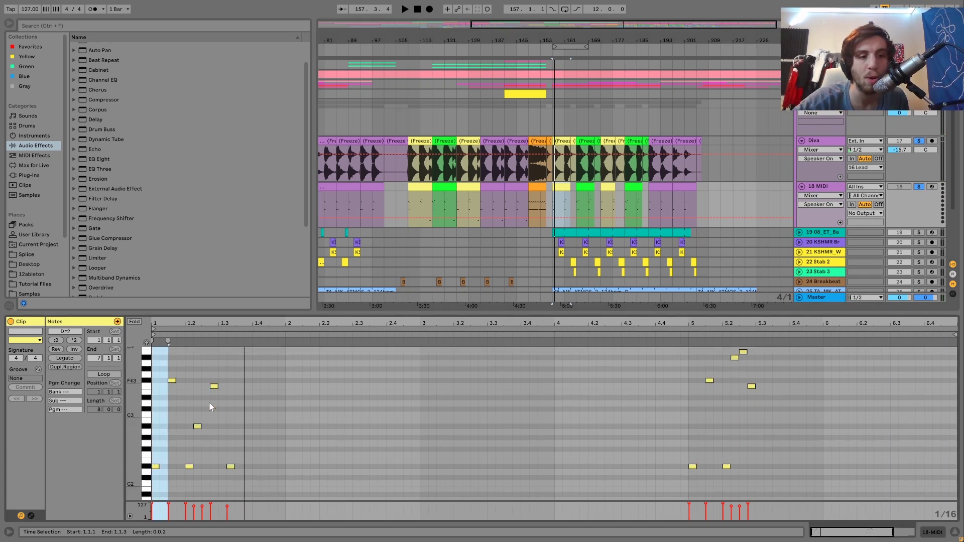
left_click_drag(136, 410, 142, 411)
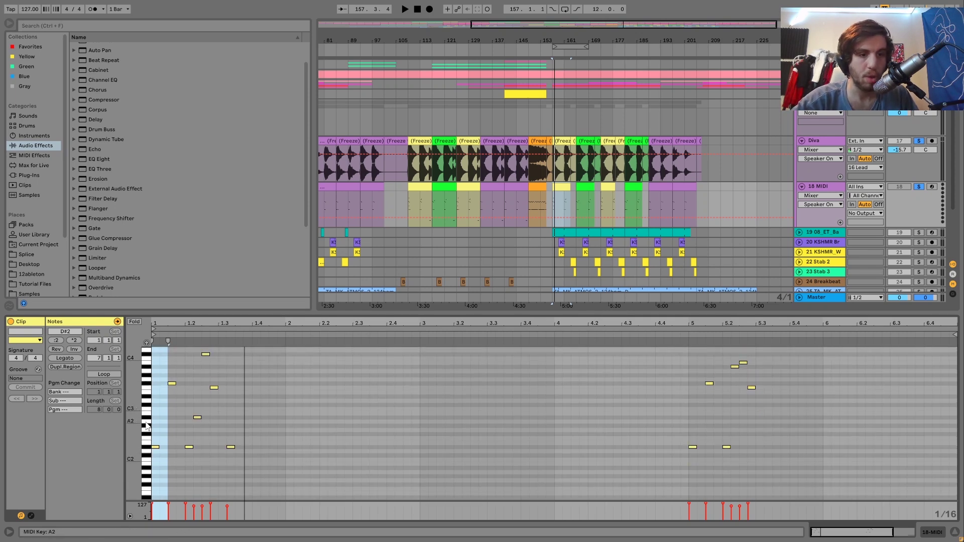
left_click(147, 421)
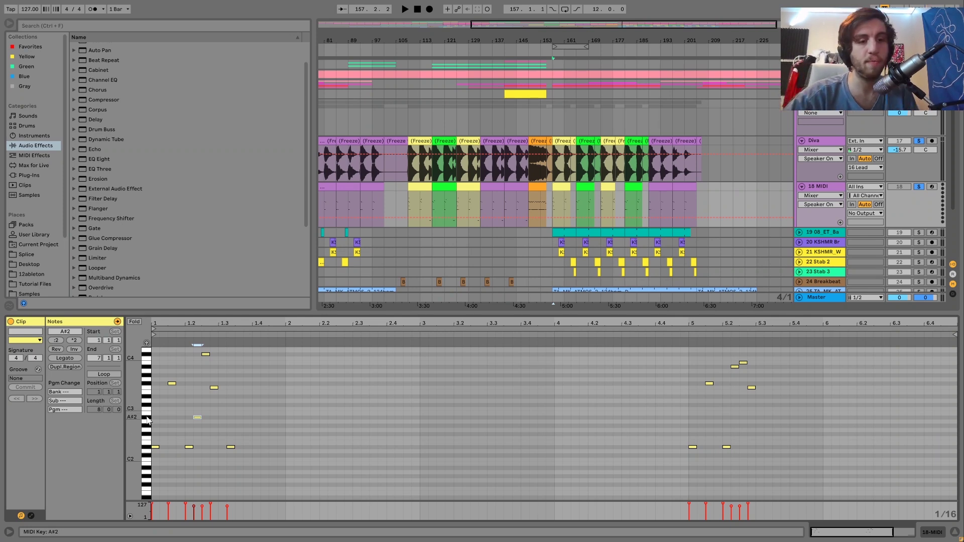
left_click(147, 390)
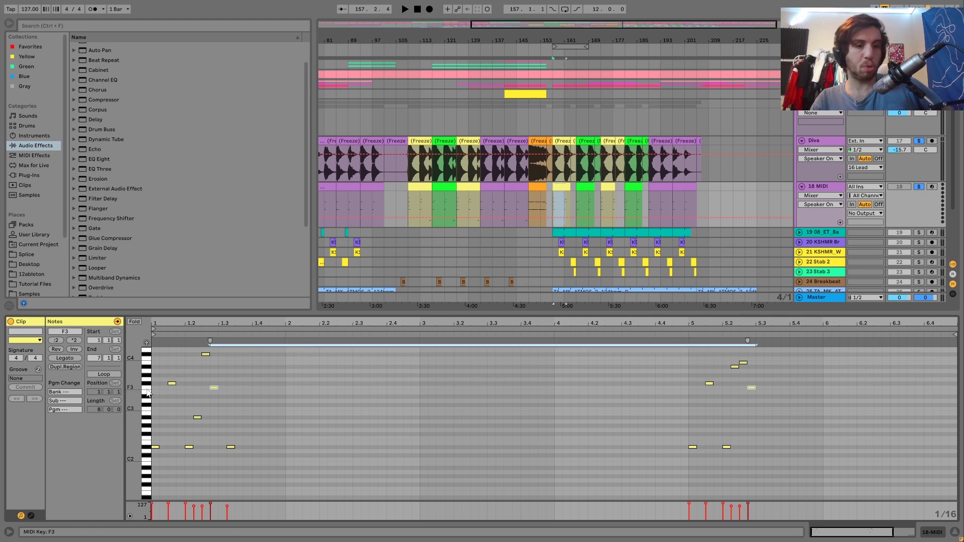
left_click(147, 382)
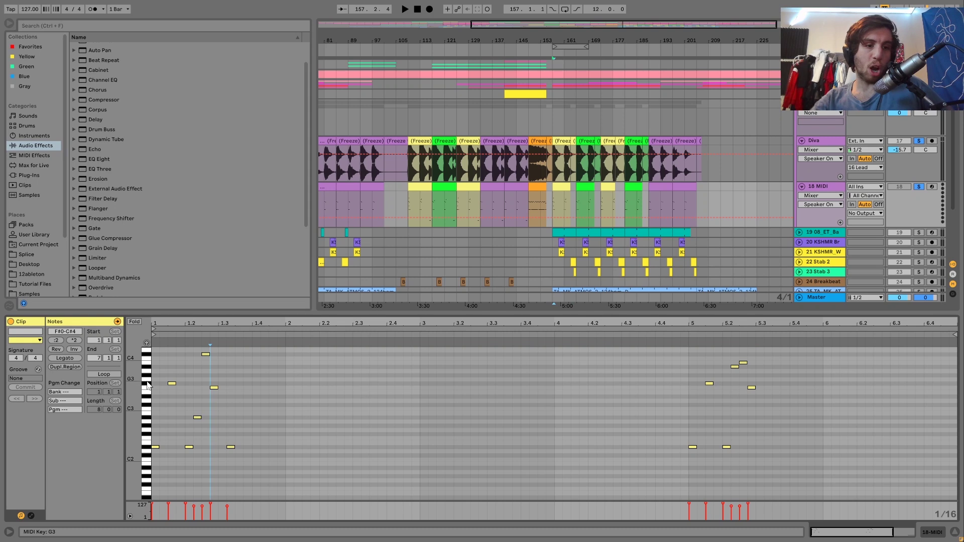
left_click(146, 355)
scroll(158, 352, "up", 2)
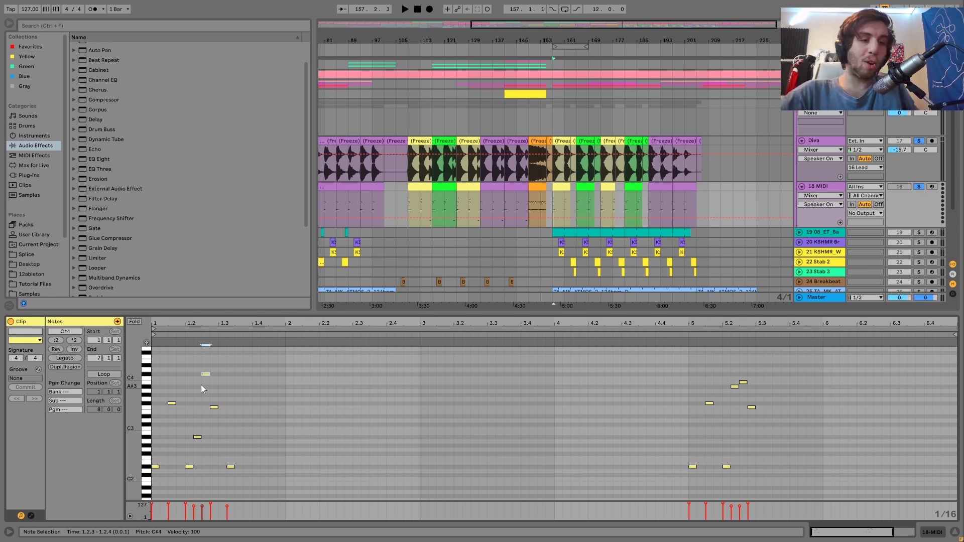
Play the lead clip from bar 157 through its second phrase, and select the B3 note in clip bar 5.
key("space")
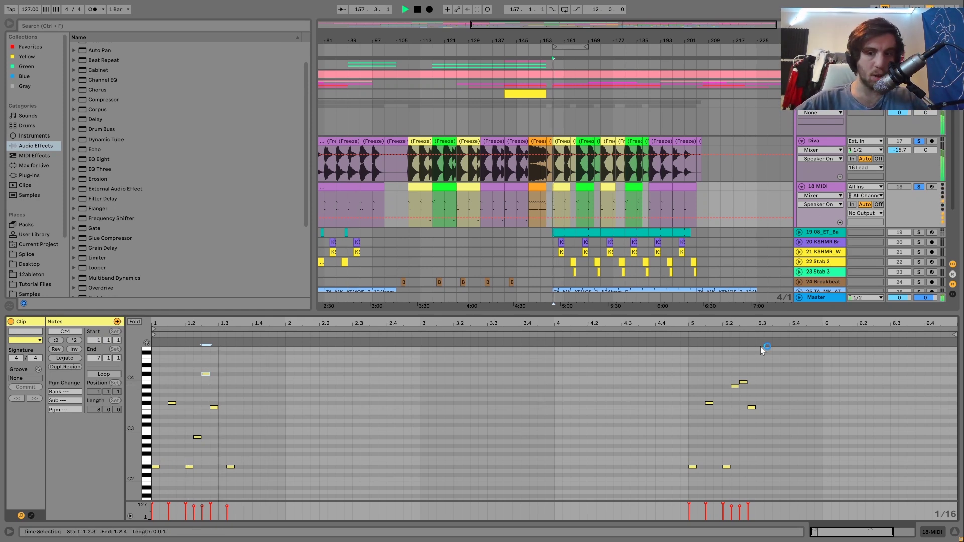
left_click(679, 335)
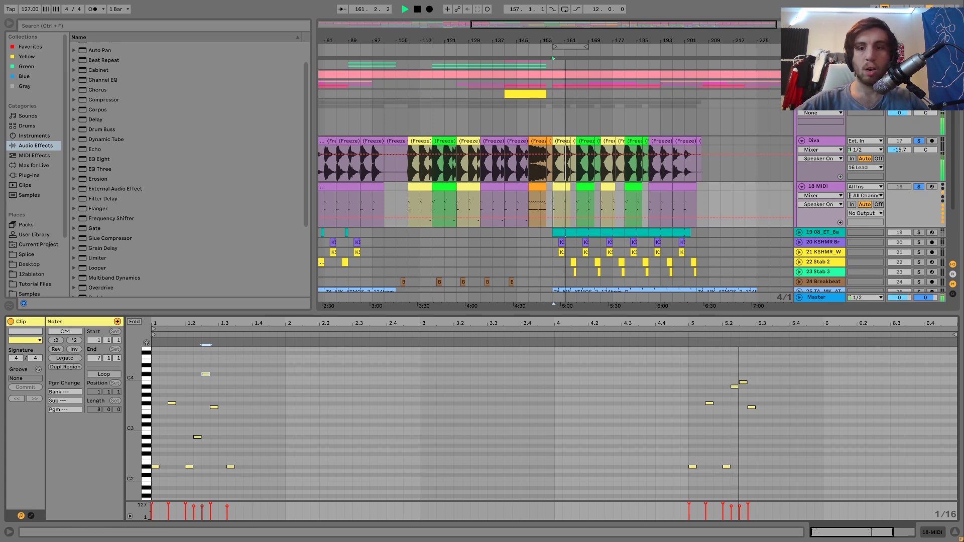
left_click(648, 376)
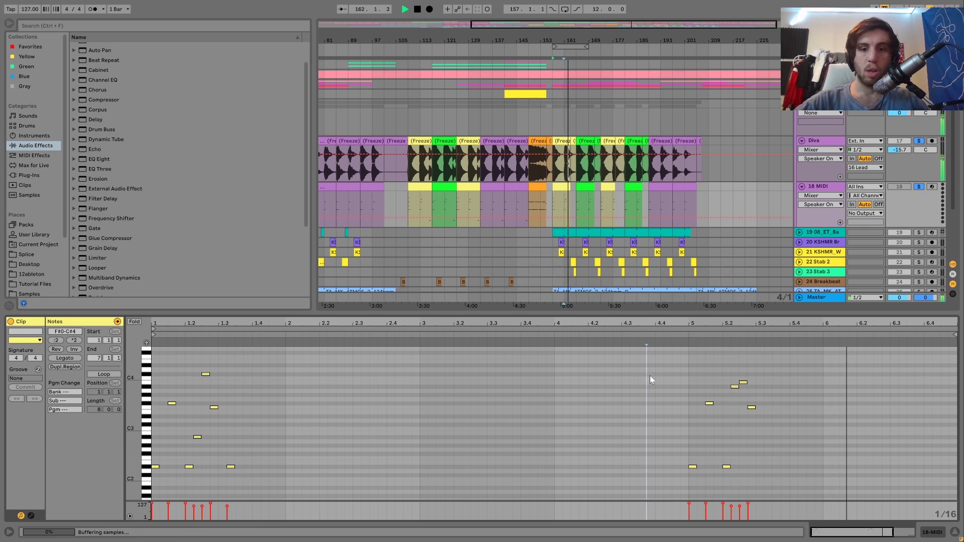
key("space")
left_click(631, 408)
left_click(744, 383)
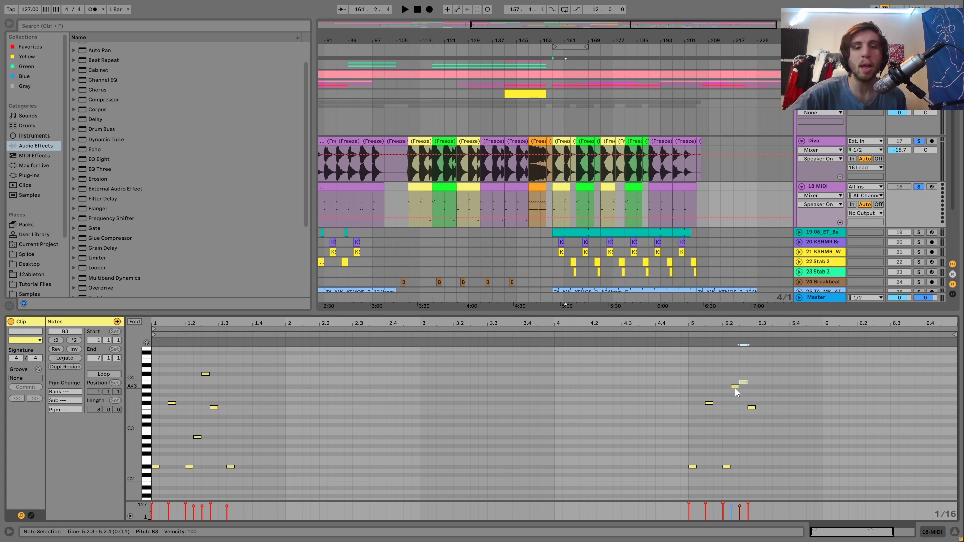
Take the Diva and 18 MIDI tracks out of solo, and collapse the 16 Lead group.
left_click(828, 190)
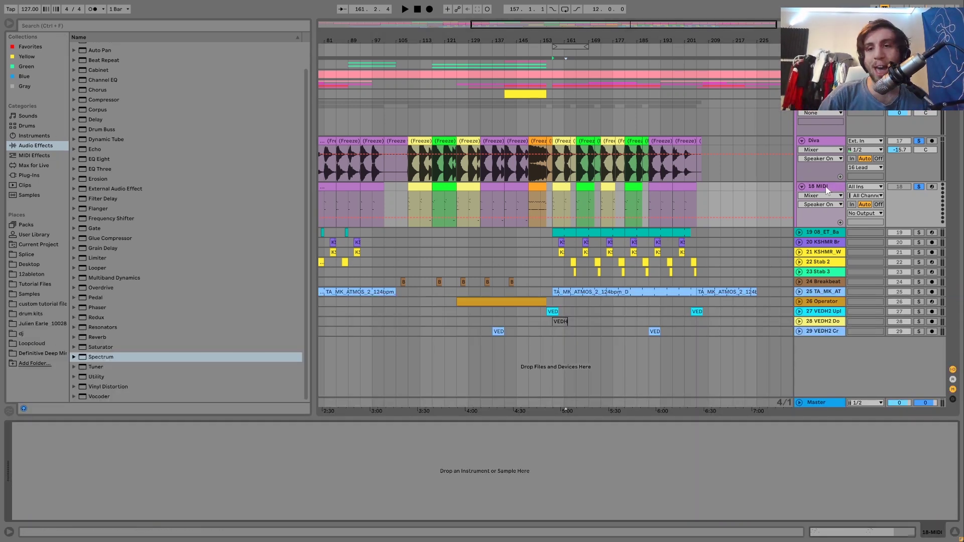
left_click(812, 137)
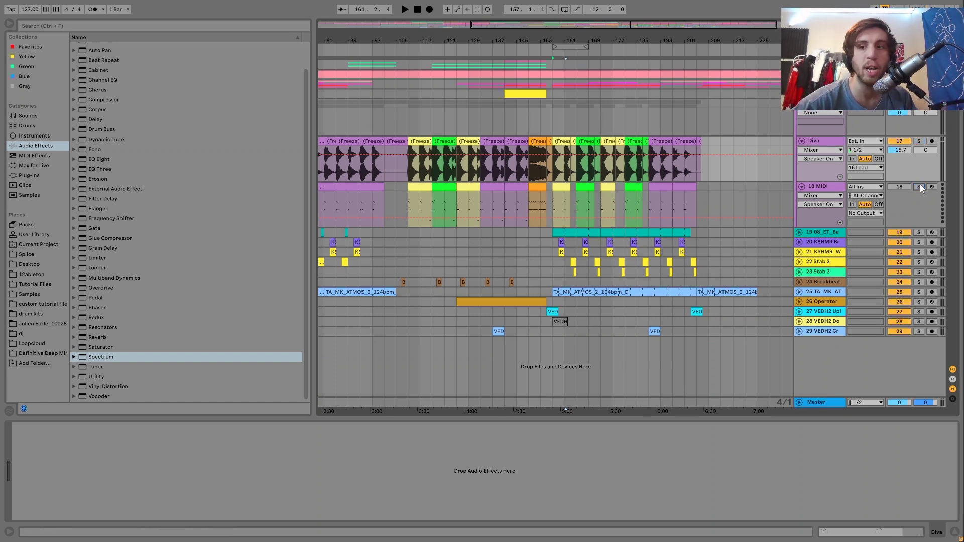
left_click(816, 188)
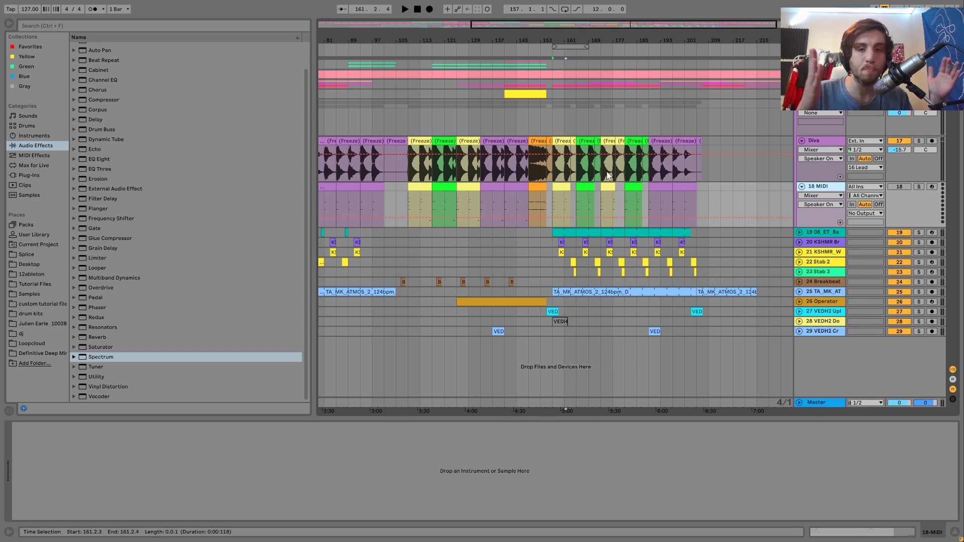
left_click(819, 103)
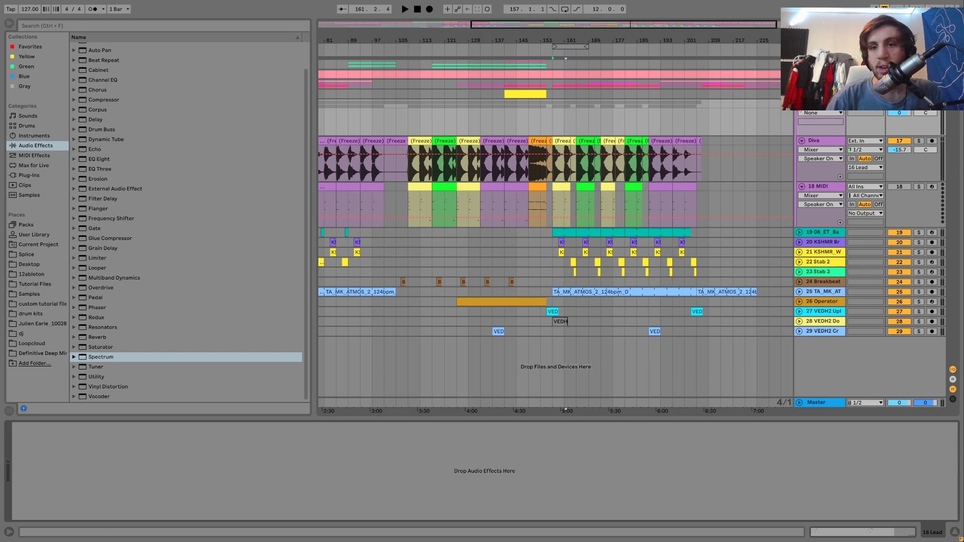
left_click(807, 109)
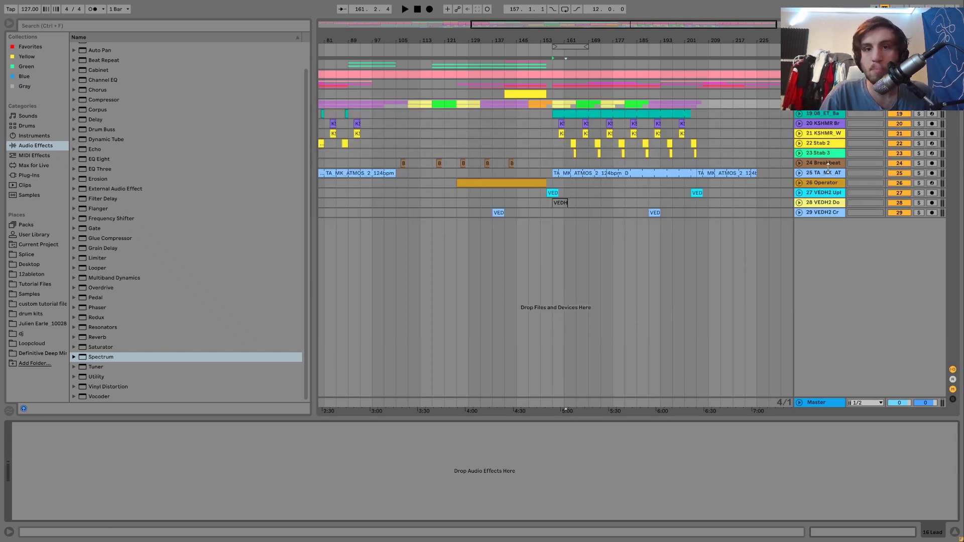
Show the 08_ET_Bass_Hit track's devices, solo tracks 19 to 22, and play them from bar 157.
left_click(832, 115)
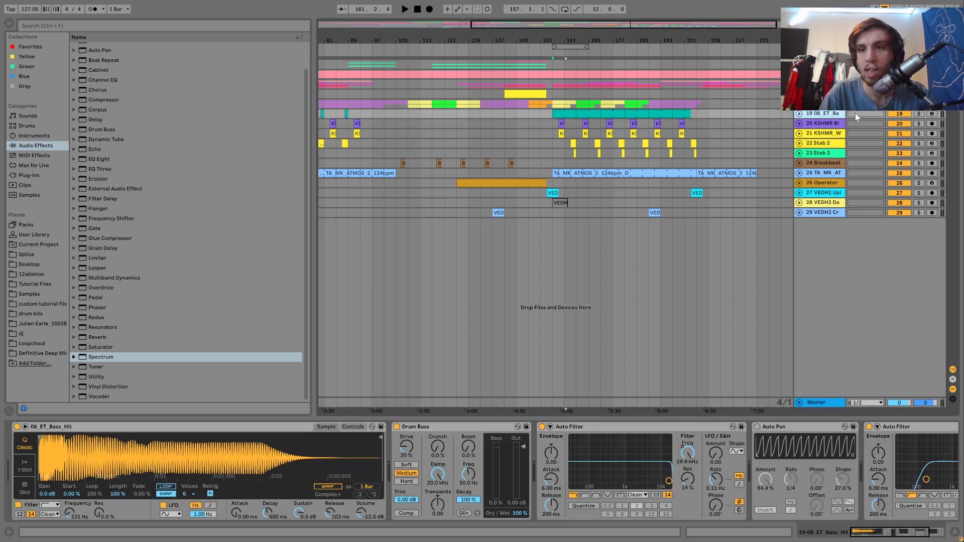
left_click(919, 124)
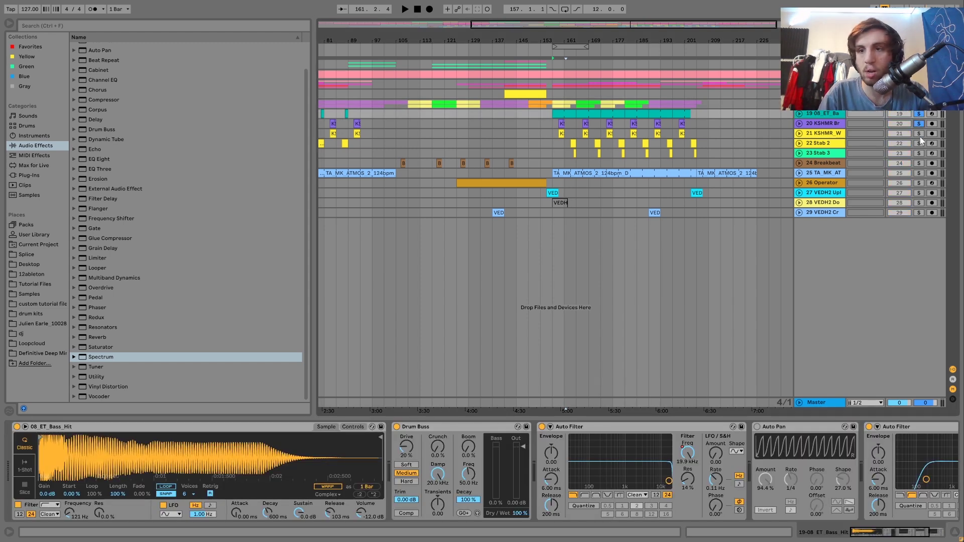
left_click(919, 144)
left_click(552, 122)
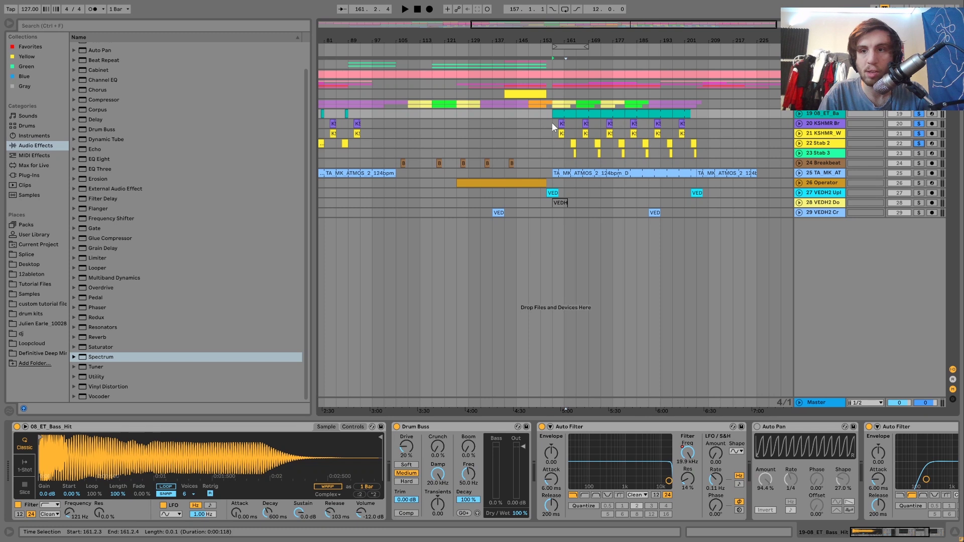
key("space")
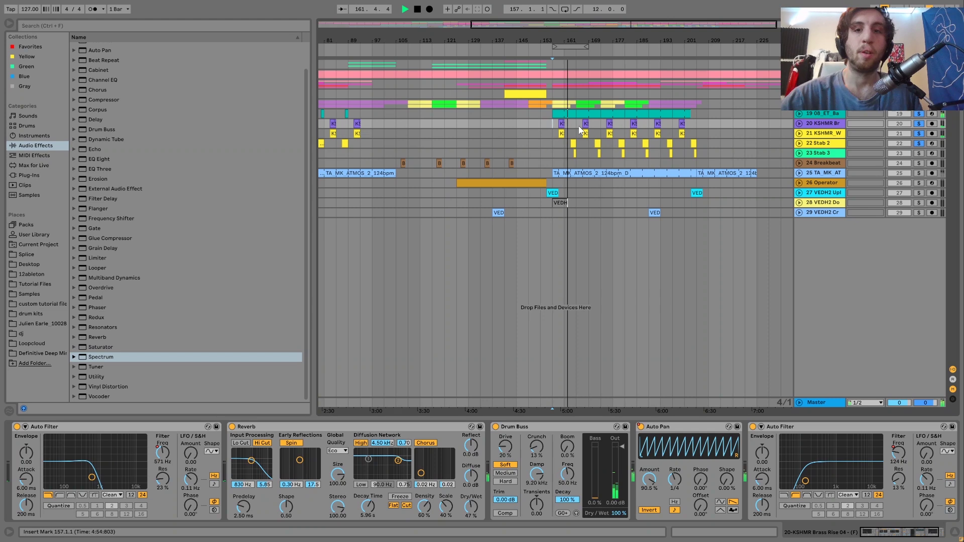
Expand the Stab 2 and Stab 3 tracks, add Stab 3 to the solo, and audition its clip at bar 164.
left_click(799, 143)
left_click(799, 190)
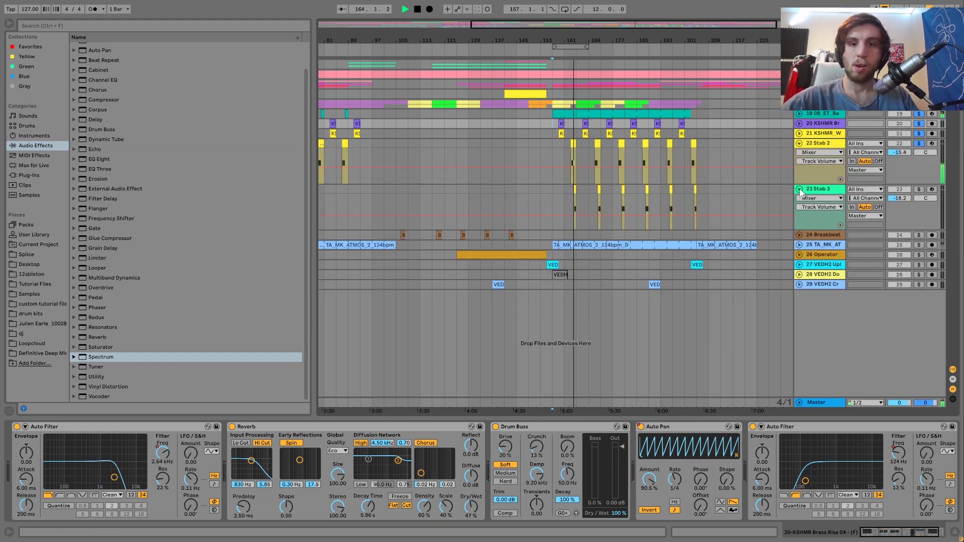
key("space")
left_click(919, 189)
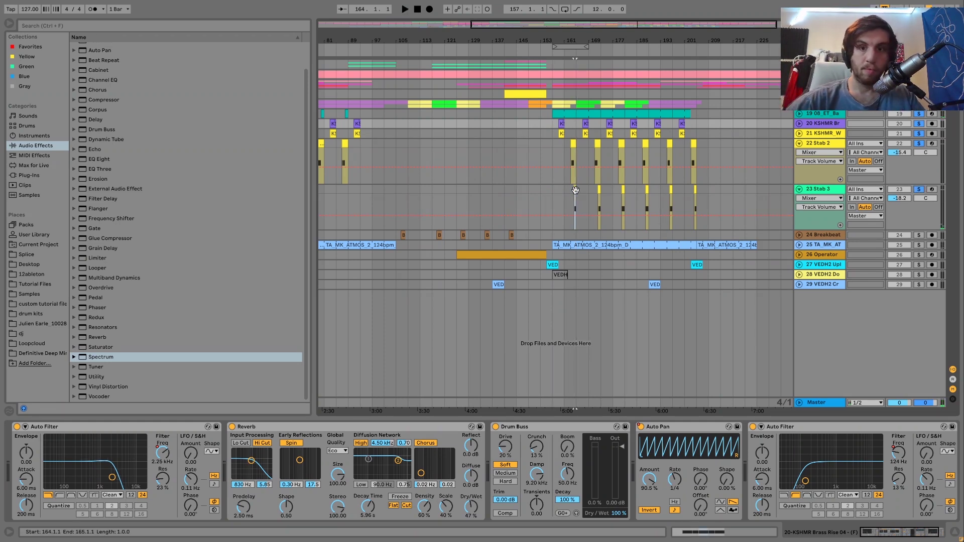
left_click(576, 191)
key("space")
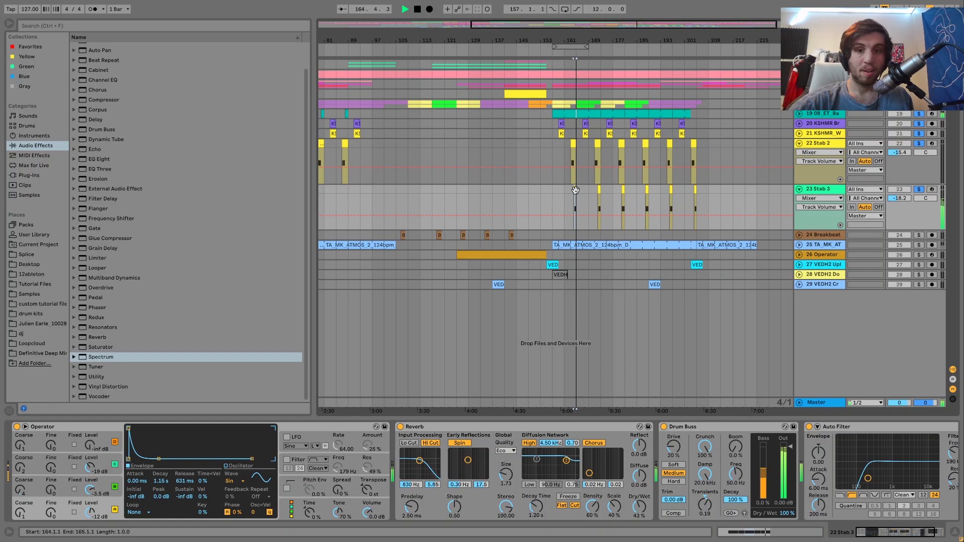
key("space")
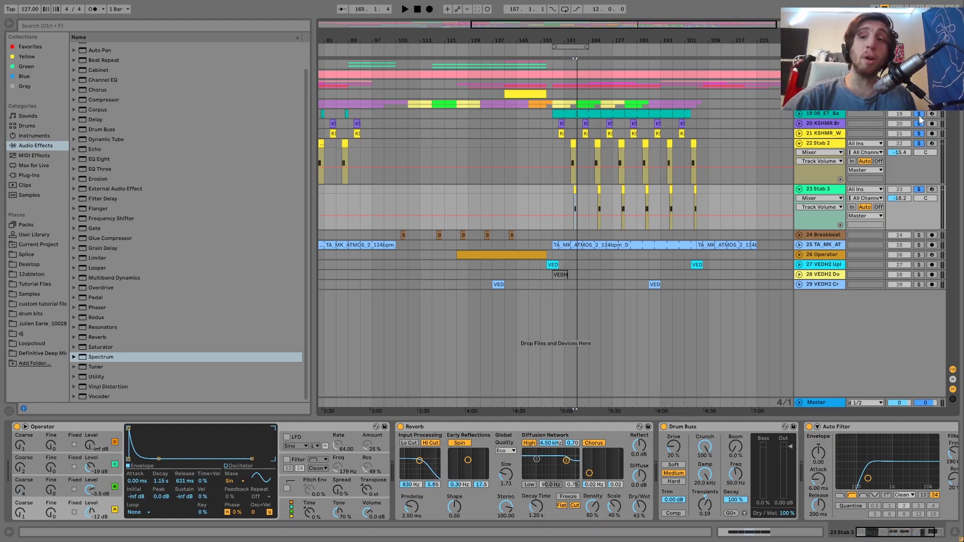
Clear all track solos and play the full mix from bar 157 several times to hear the bass hit and brass in context.
left_click(919, 114)
left_click(609, 133)
left_click(551, 125)
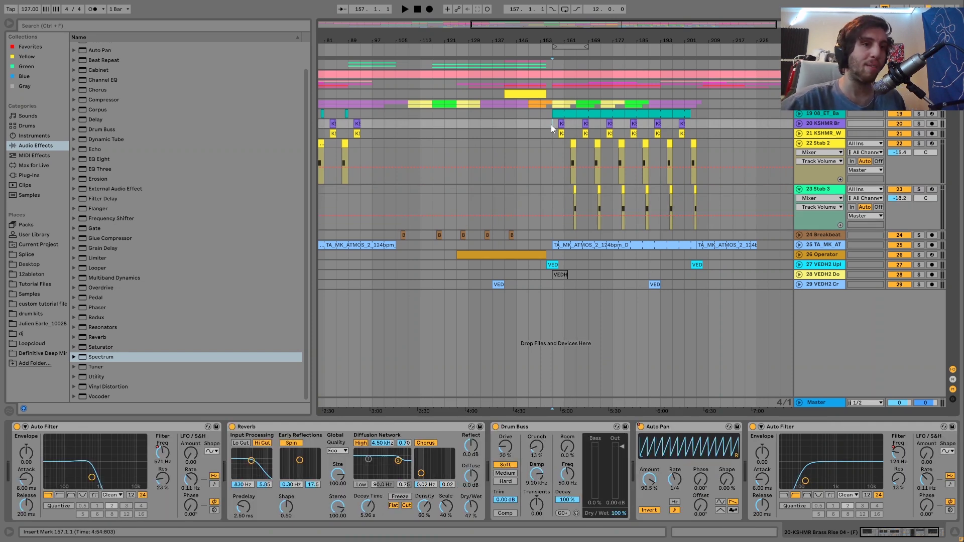
key("space")
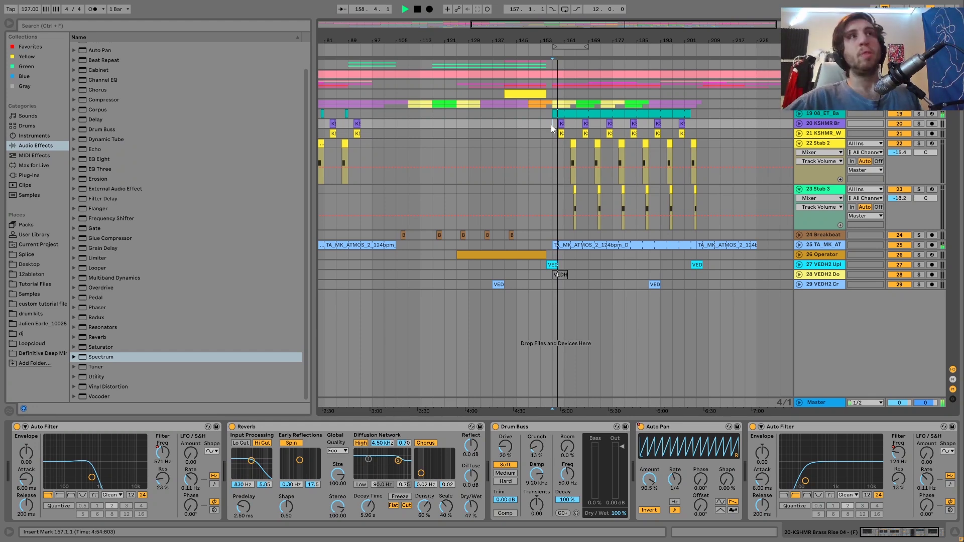
key("space")
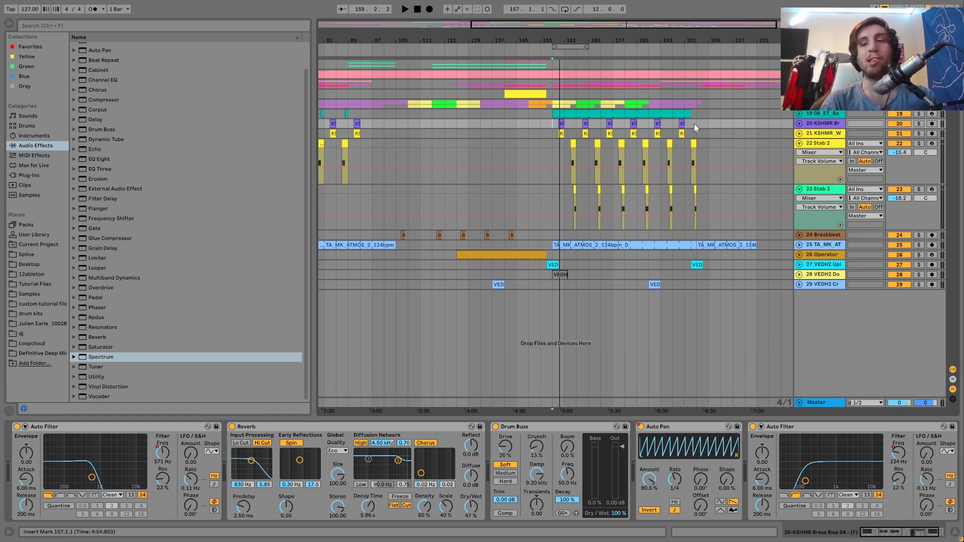
key("space")
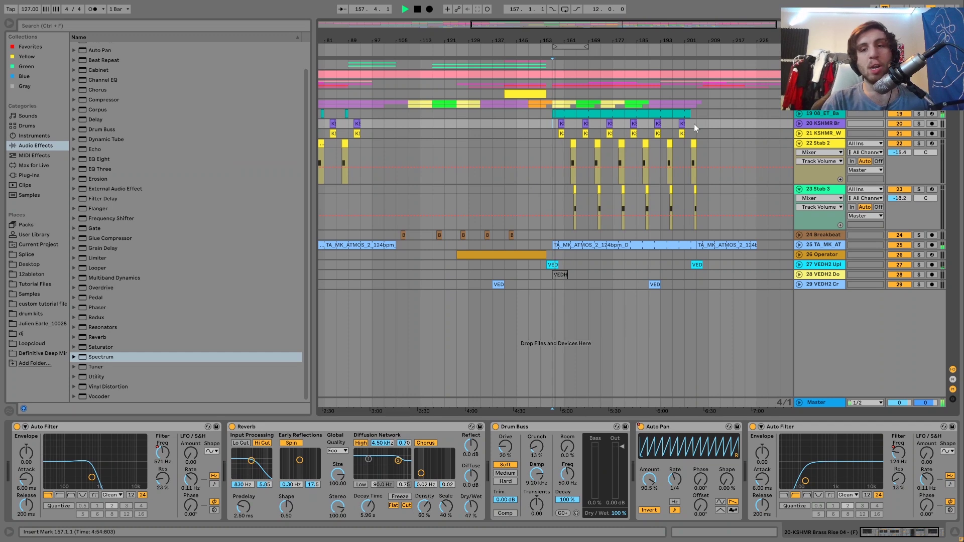
key("space")
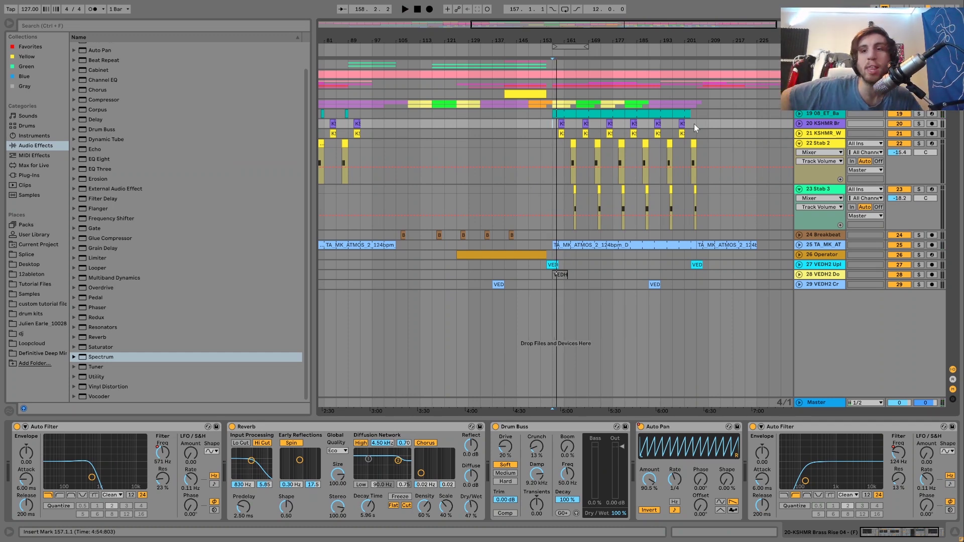
key("space")
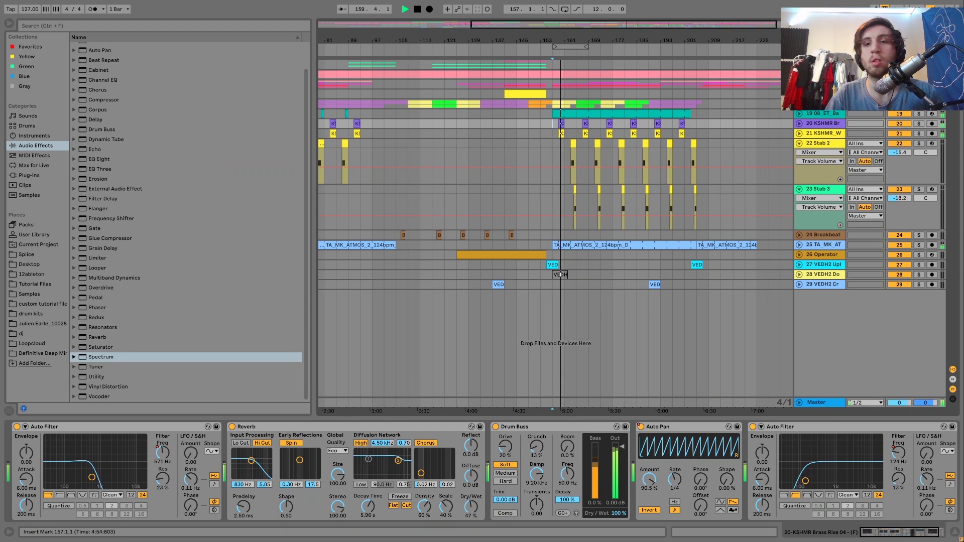
key("space")
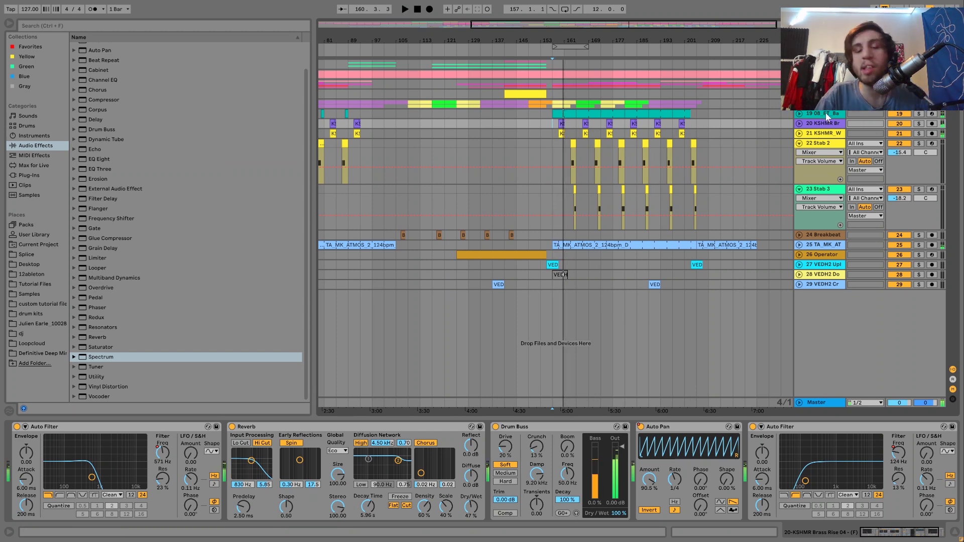
Solo and audition the 08_ET_Bass_Hit track, and examine its sampler controls and the rest of its effect chain.
left_click(827, 116)
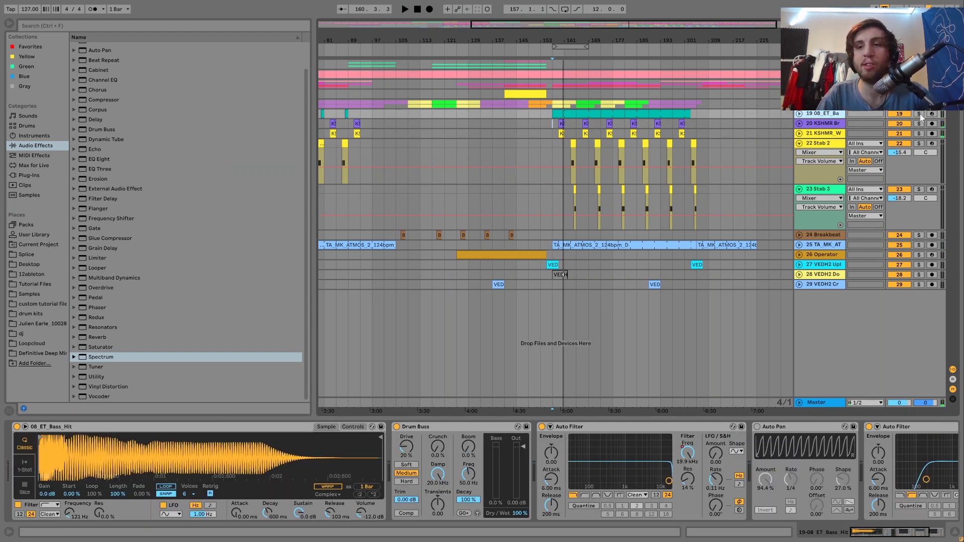
left_click(919, 114)
key("space")
key("space")
left_click(353, 427)
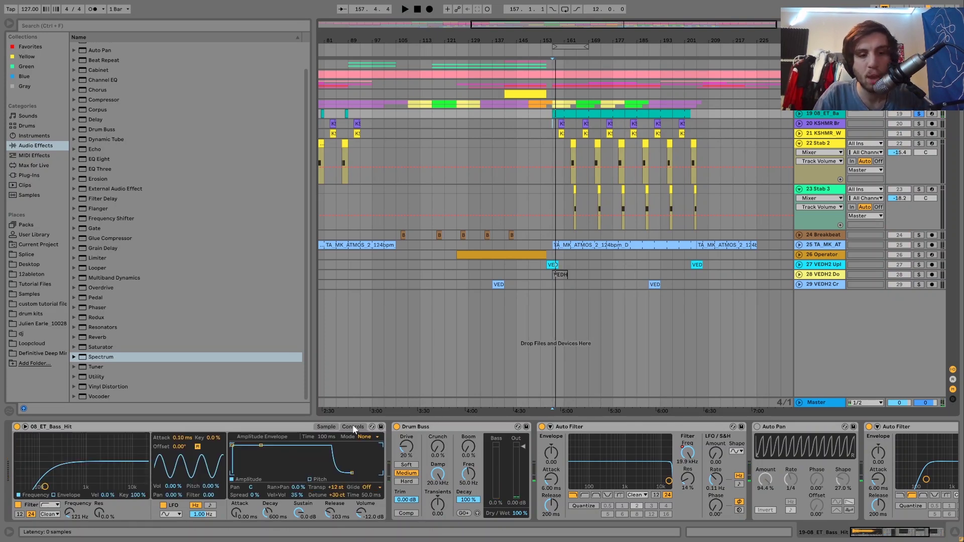
scroll(321, 450, "right", 5)
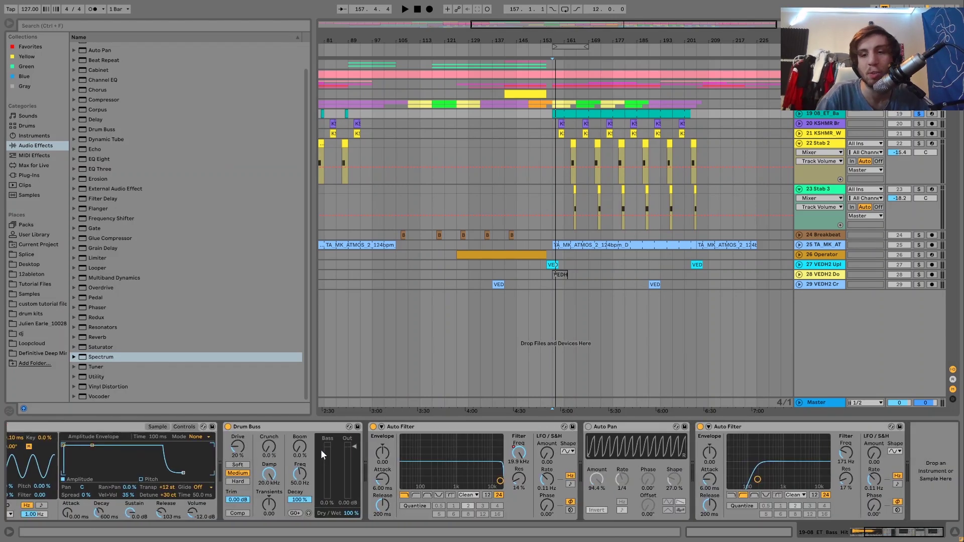
Solo the KSHMR brass and war horn tracks, and show the war horn's devices with its lane expanded.
left_click(919, 124)
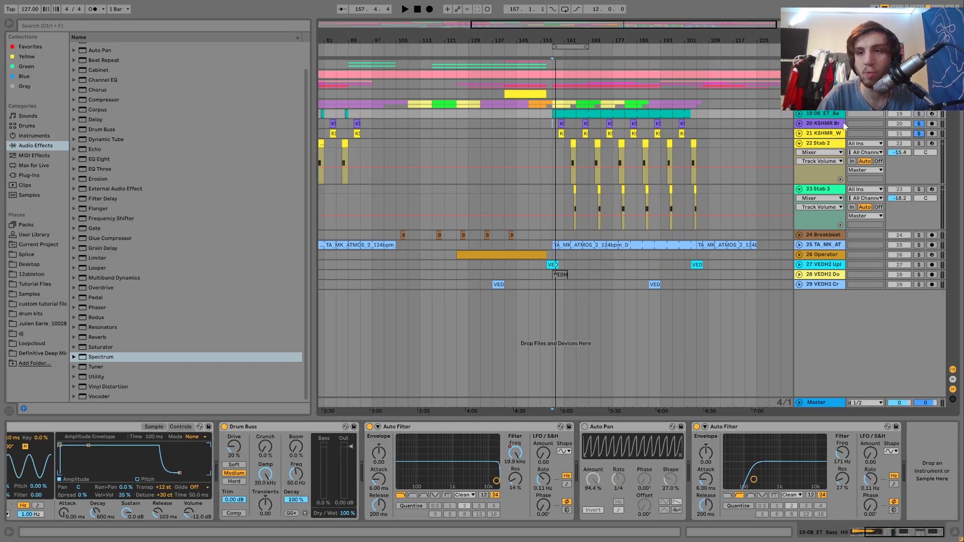
left_click(828, 132)
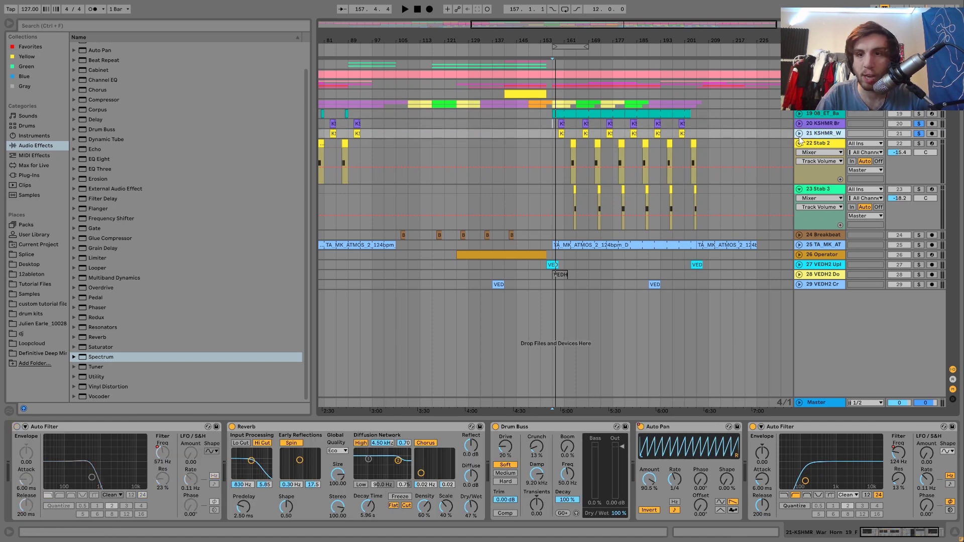
left_click(799, 134)
Audition the KSHMR brass rise and war horn individually from bar 159 by alternating the solo between tracks 20 and 21.
left_click(566, 126)
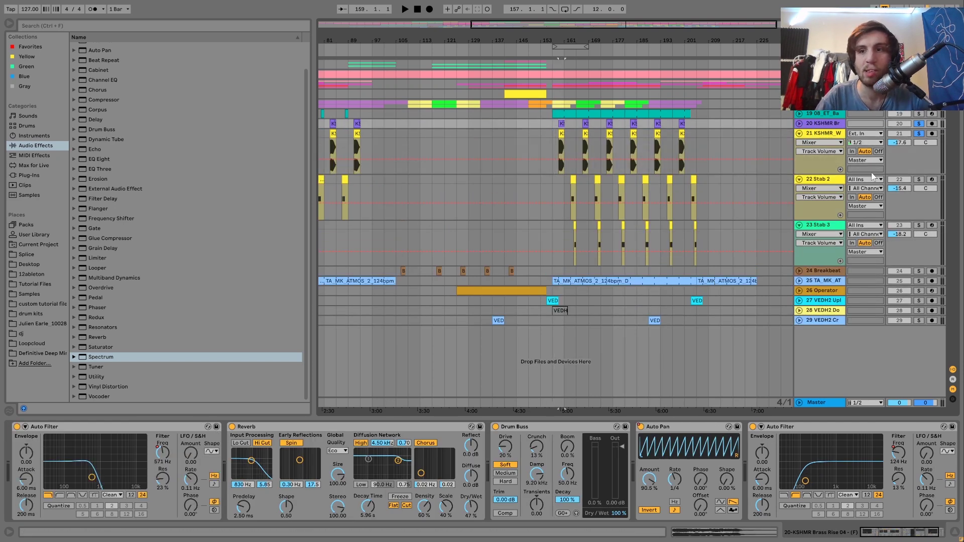
left_click(919, 133)
key("space")
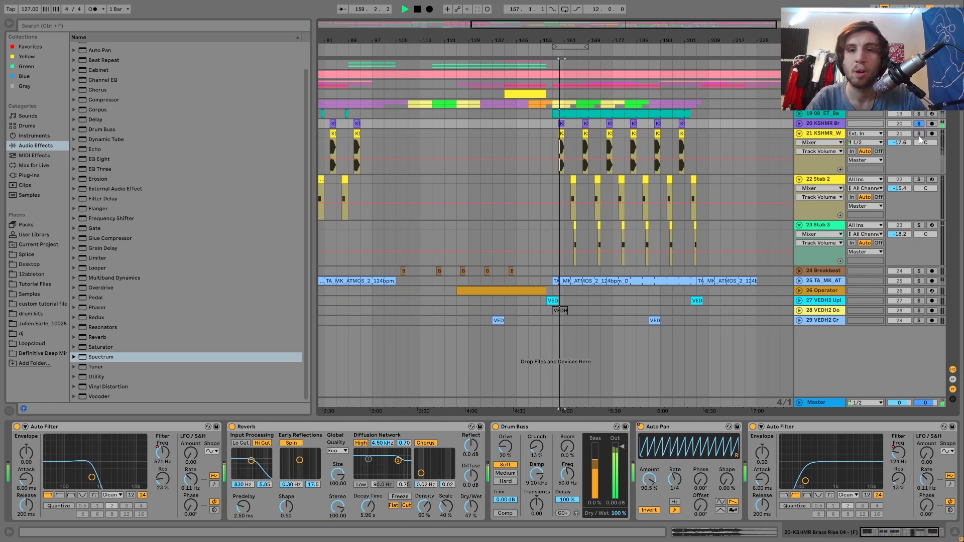
left_click(919, 134)
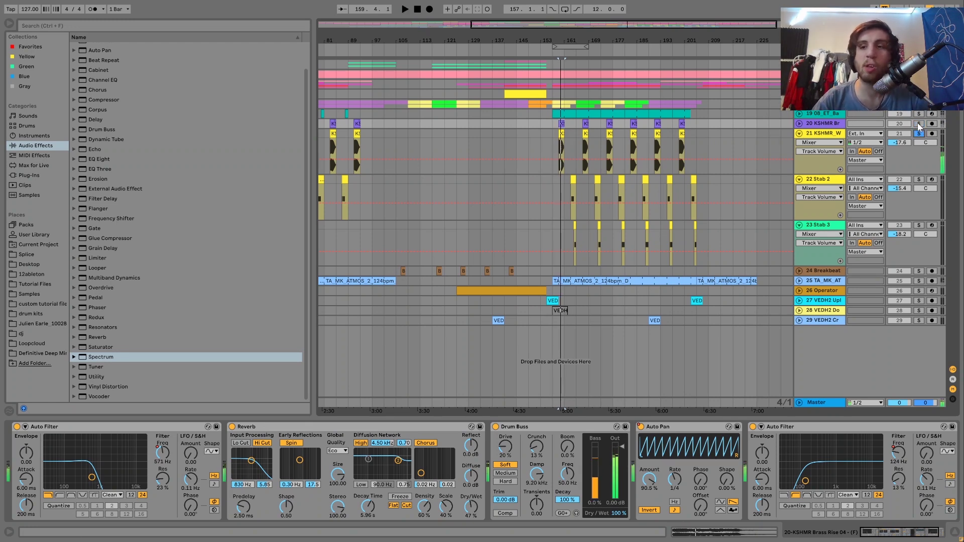
key("space")
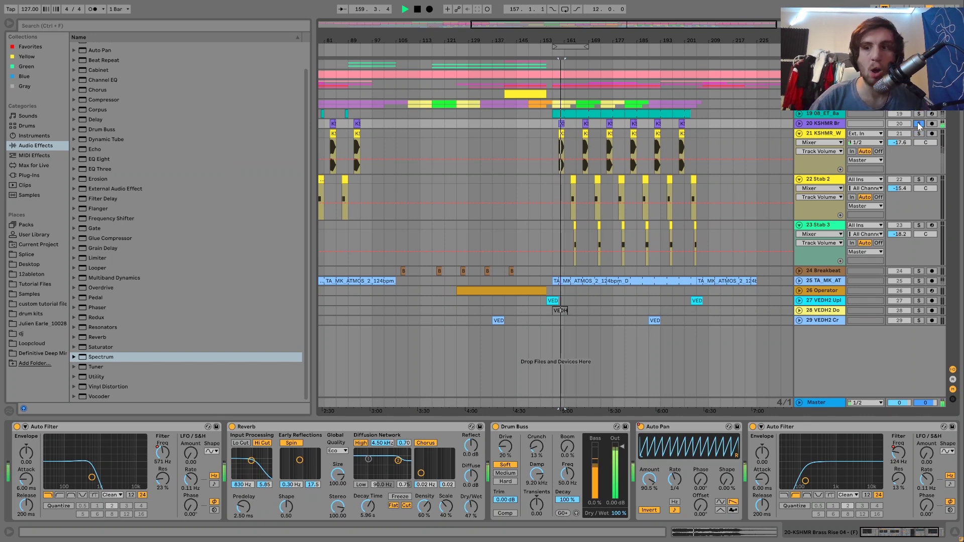
left_click(919, 134)
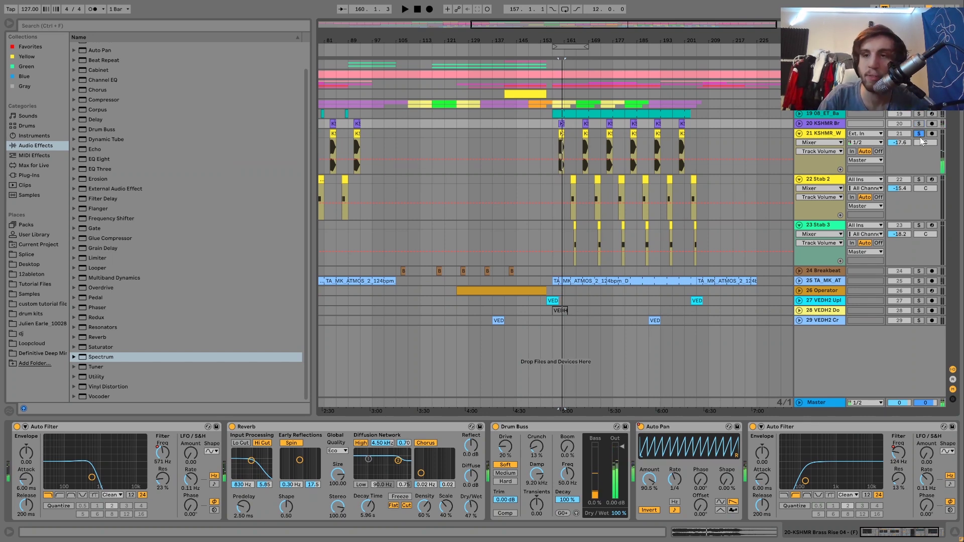
key("space")
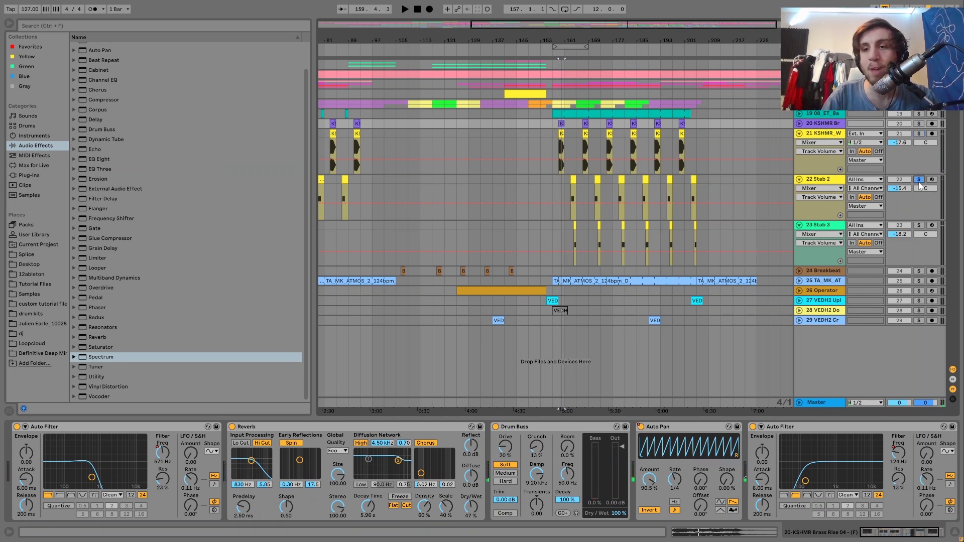
Play the soloed Stab 2 and Stab 3 layers from the stab clip at bar 163.
left_click(572, 178)
key("space")
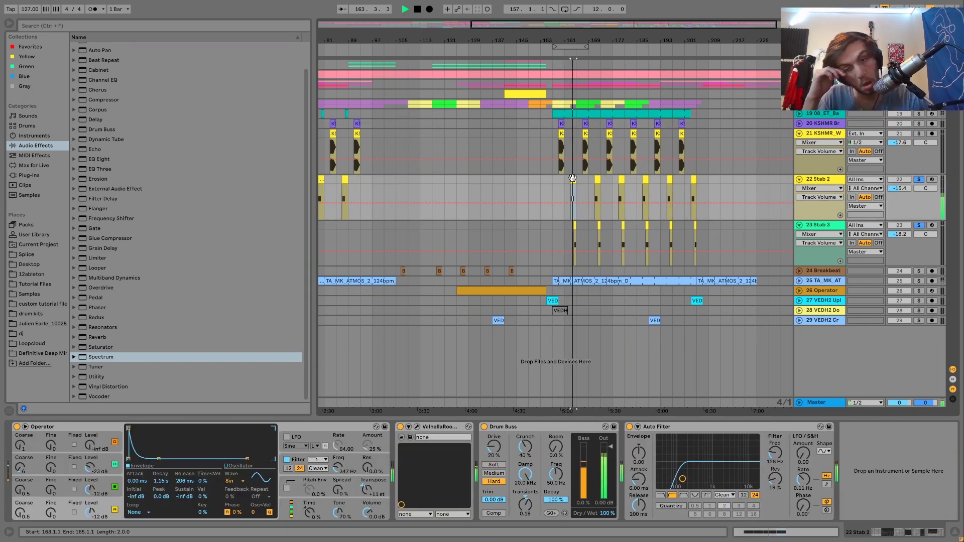
key("space")
Compare the Stab 2 and Stab 3 device chains, examining Stab 2's Operator oscillator level and filter envelope.
left_click(575, 248)
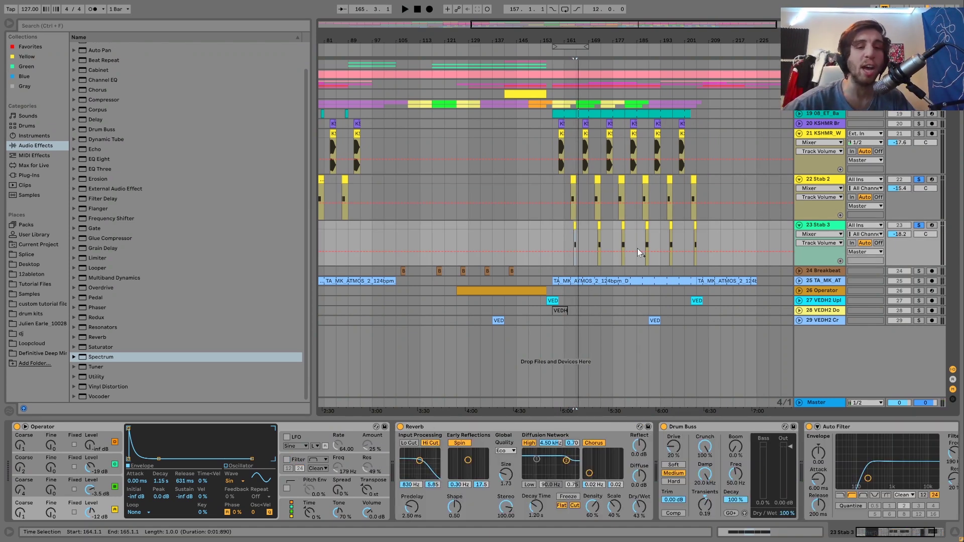
left_click(575, 179)
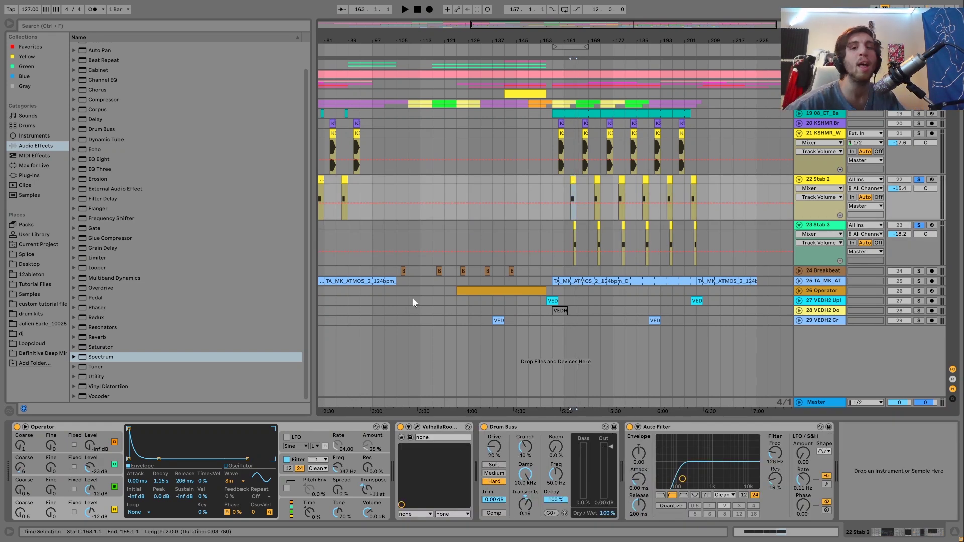
left_click(105, 487)
left_click(300, 467)
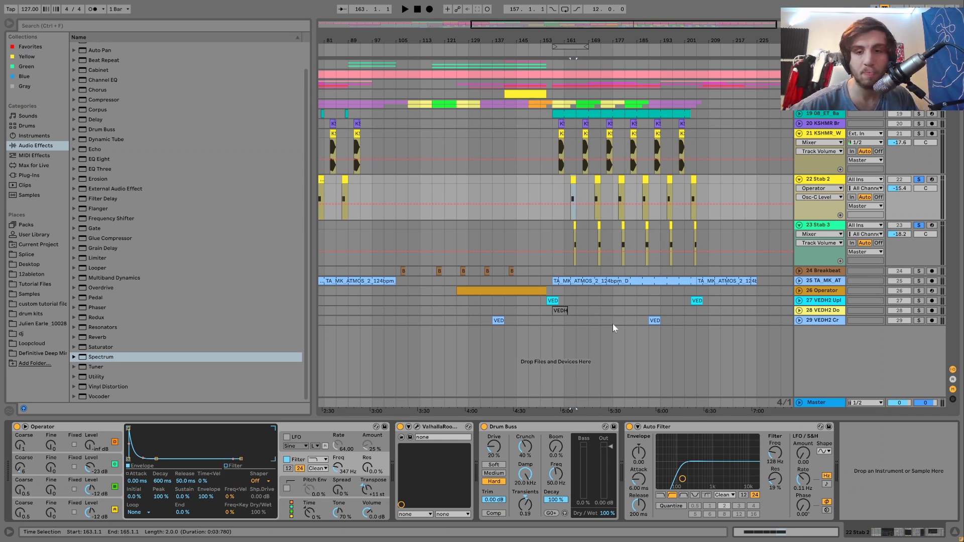
left_click(827, 226)
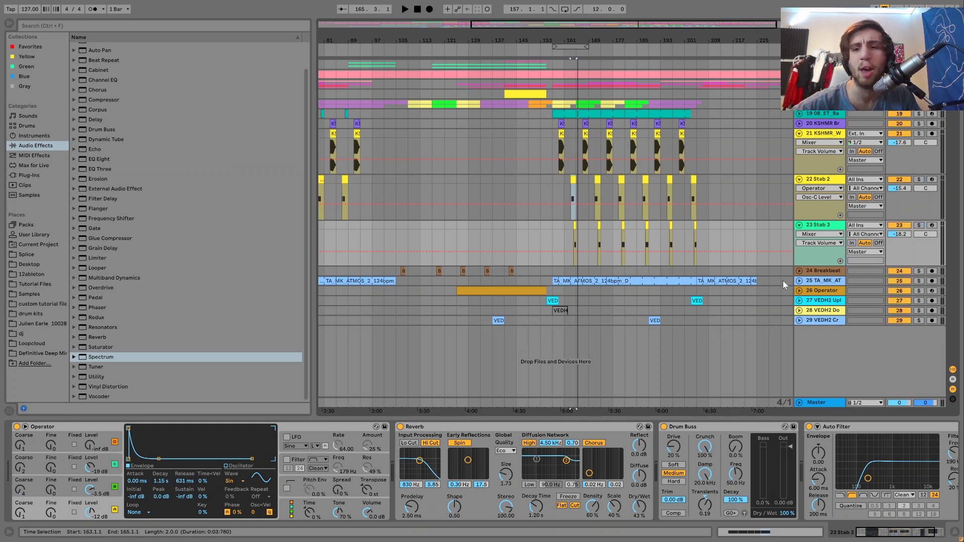
Solo and play the TA_MK_ATMOS track from bar 163, expand it, and examine its effect chain.
left_click(919, 281)
key("space")
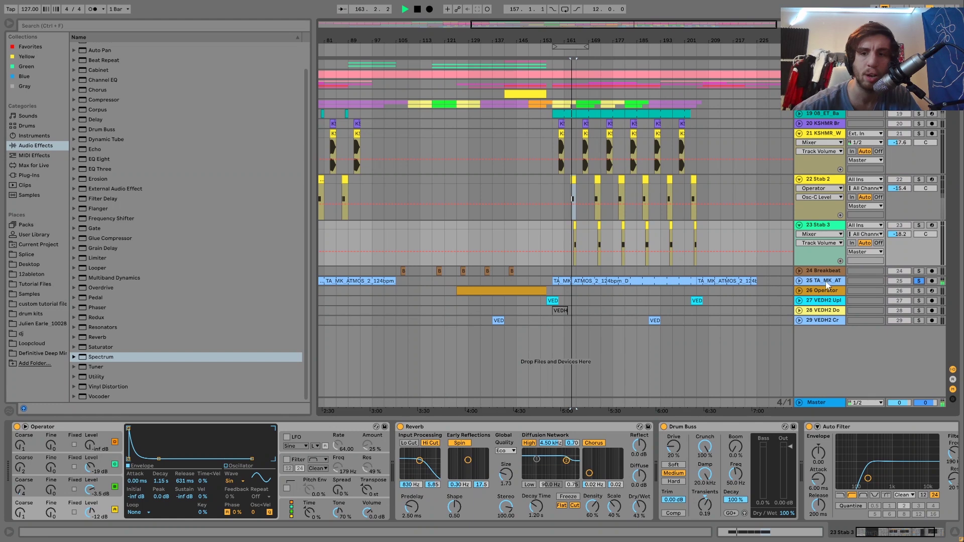
left_click(799, 282)
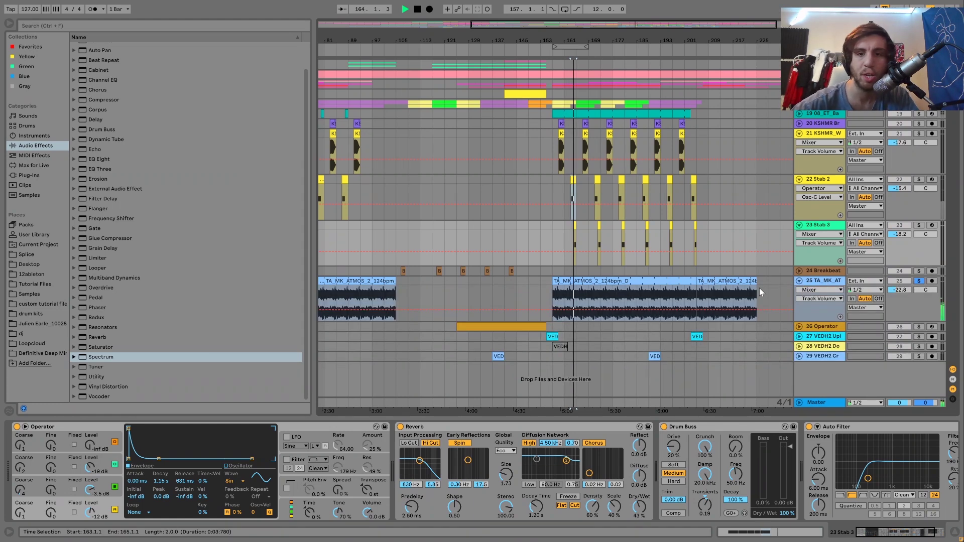
left_click(815, 284)
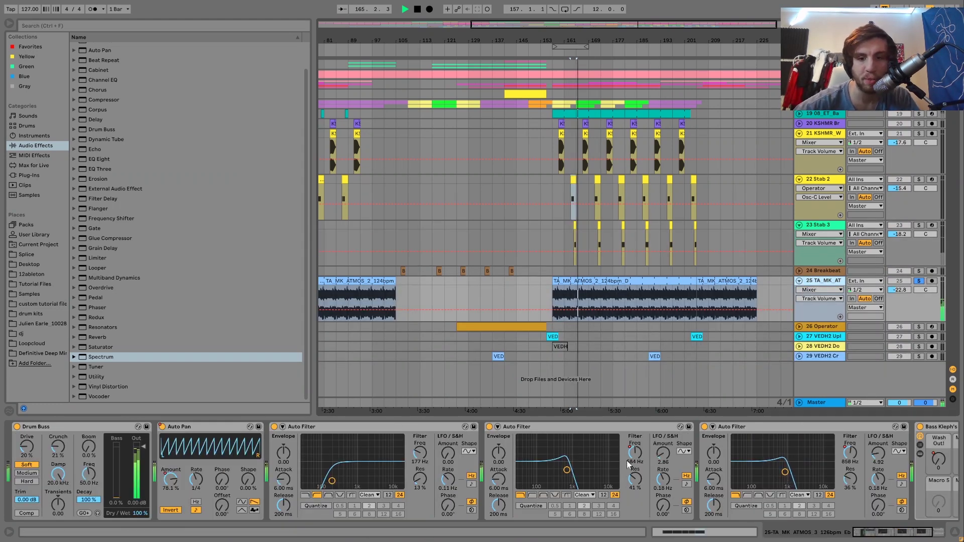
scroll(632, 462, "down", 3)
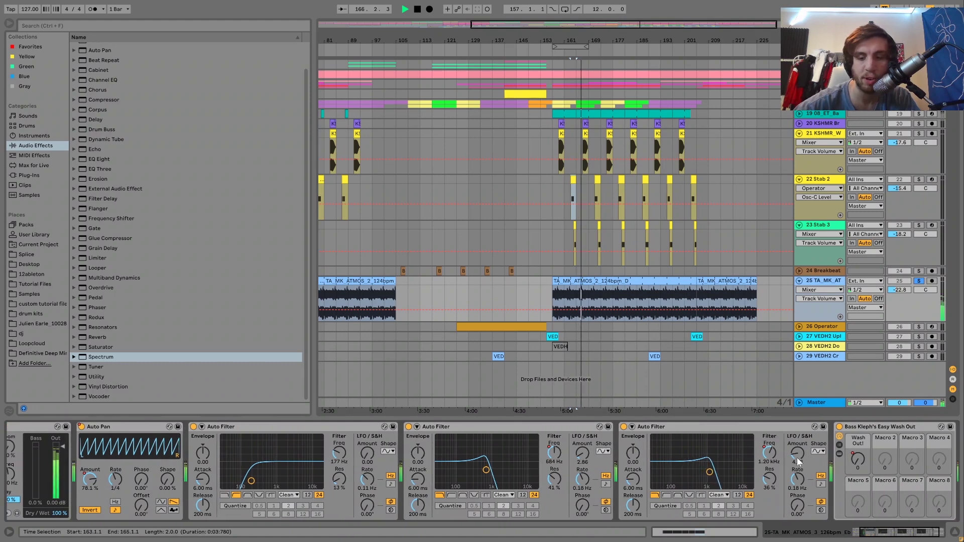
scroll(628, 483, "up", 3)
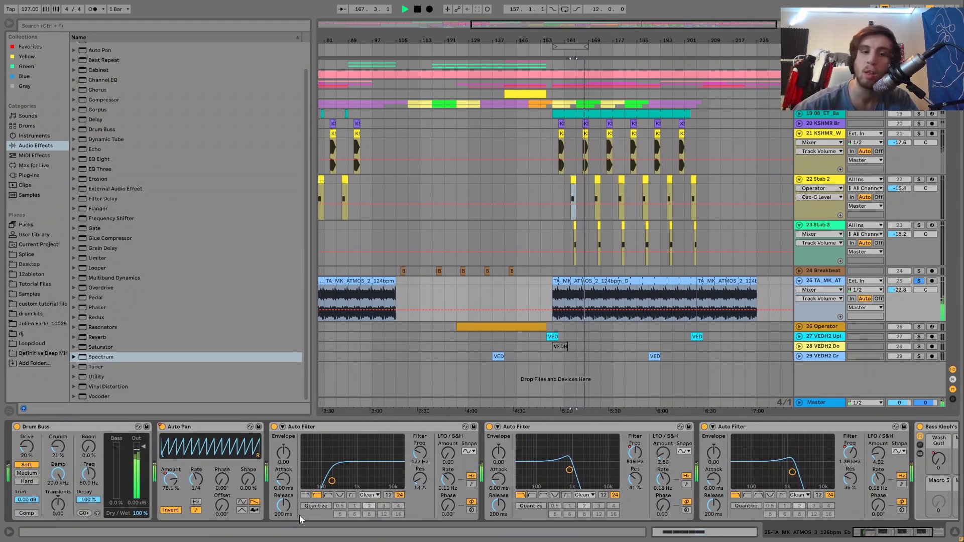
Expand and solo the Breakbeat track, and audition its vocal clips starting with the one at bar 126.
left_click(782, 307)
left_click(799, 270)
left_click(918, 271)
left_click(463, 283)
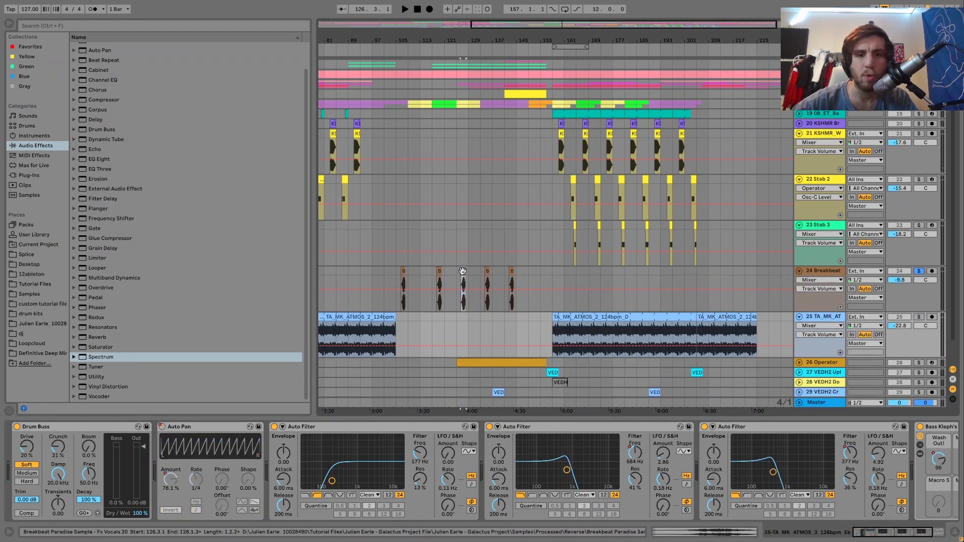
key("space")
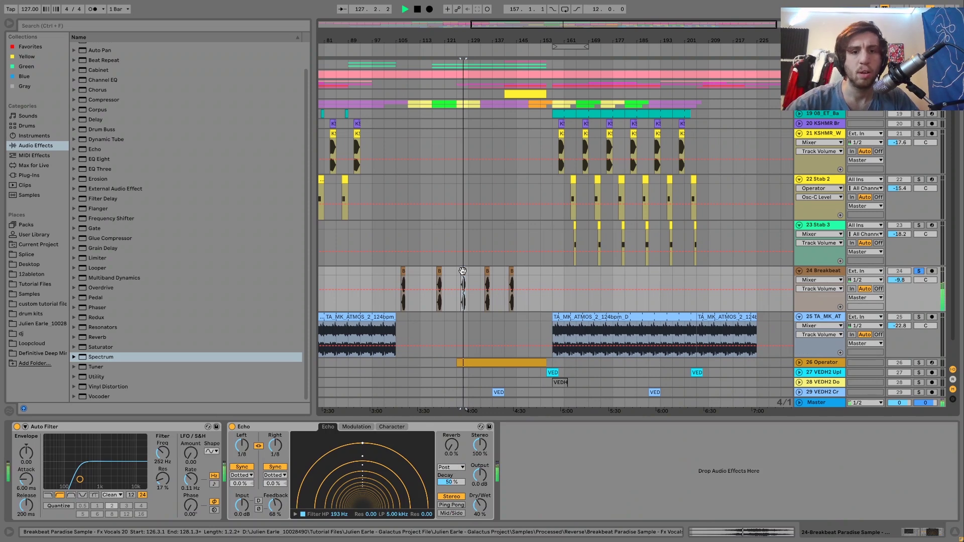
left_click(486, 271)
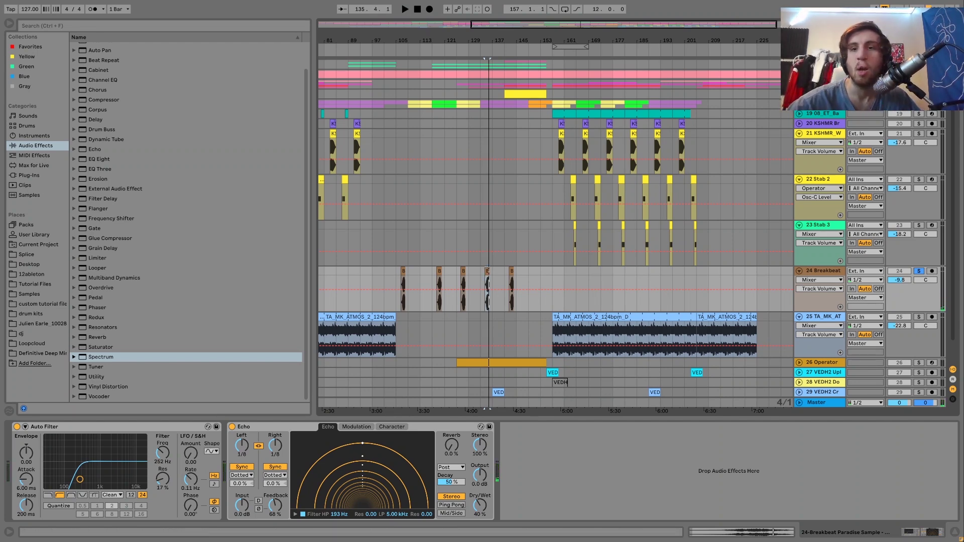
Audition the Snare-909 track from bar 149 and view its sampler and effect devices.
scroll(552, 246, "up", 2)
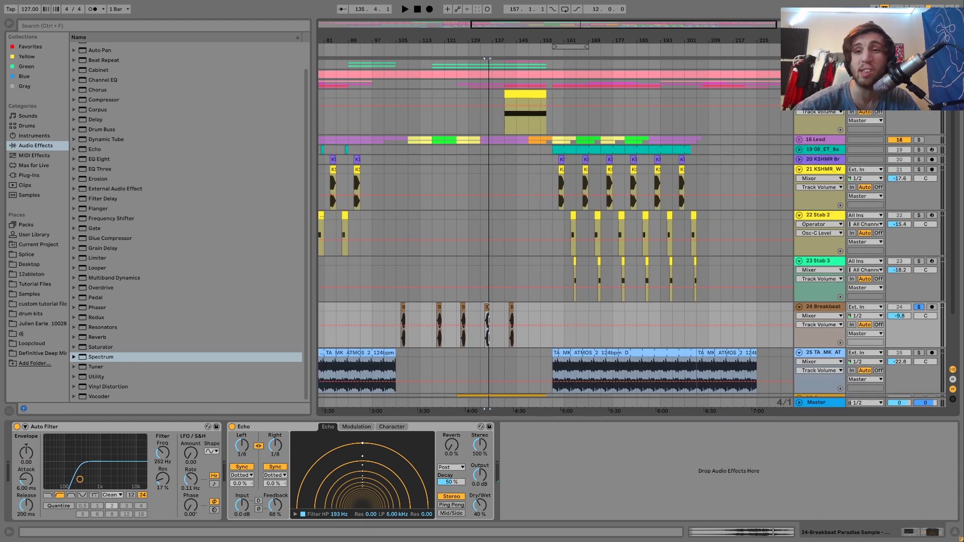
left_click(533, 132)
key("space")
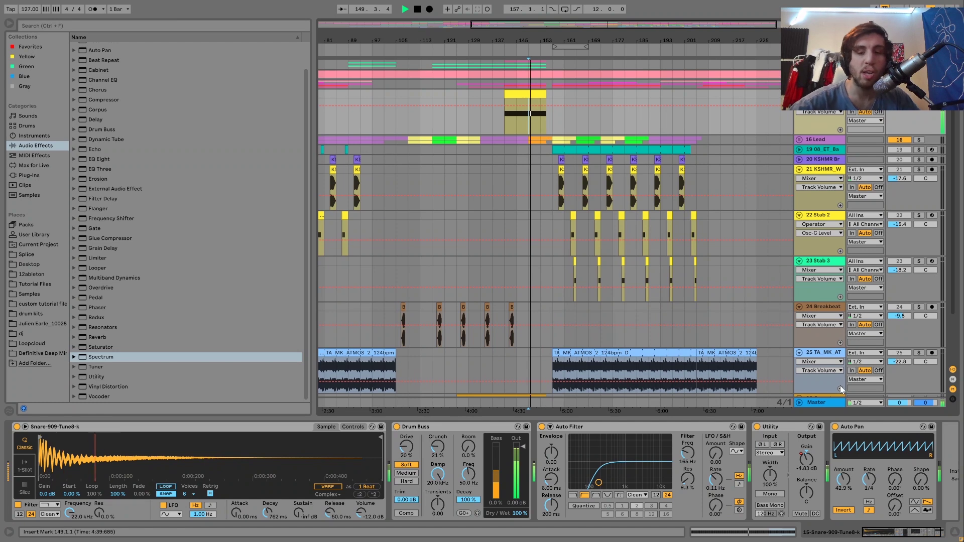
scroll(798, 282, "down", 2)
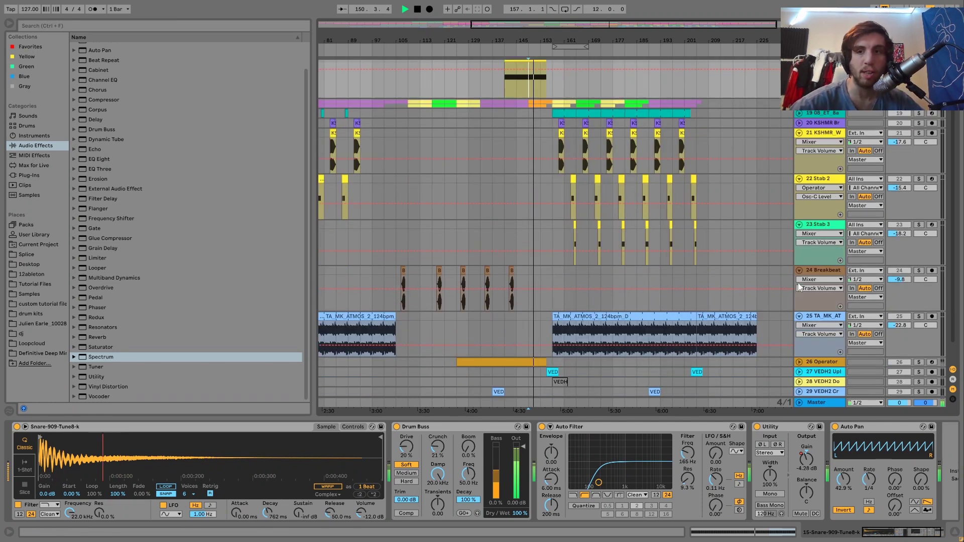
scroll(798, 287, "up", 1)
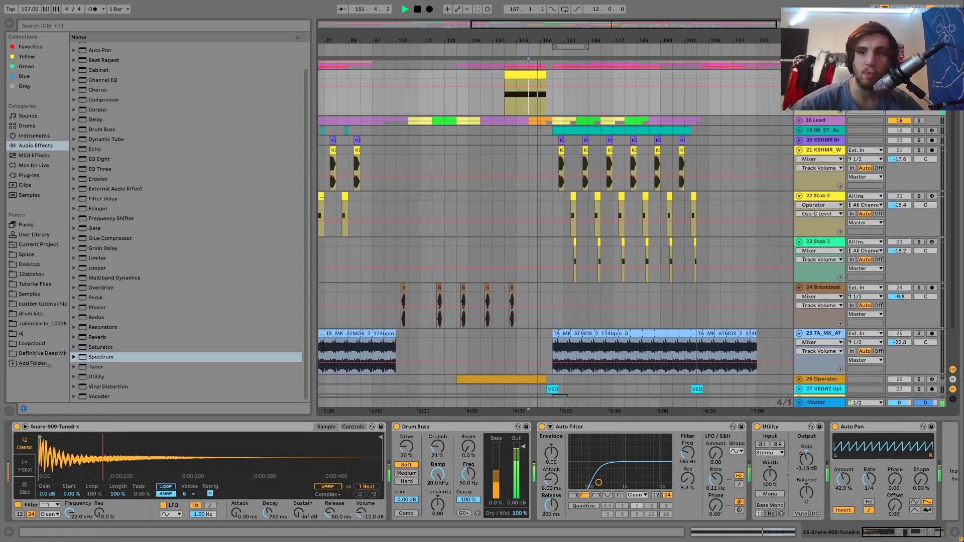
key("space")
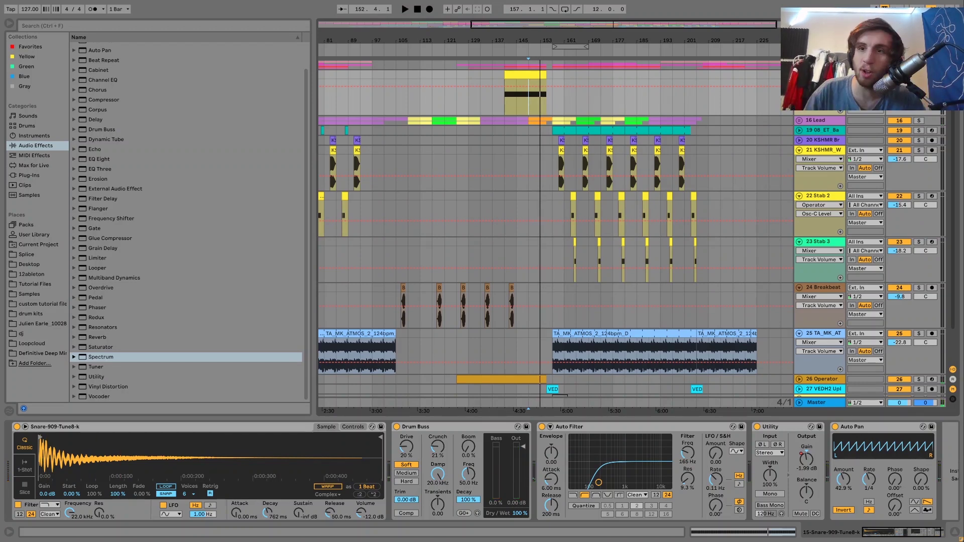
Expand the 26 Operator track, solo it, and audition its clip from bar 149.
scroll(518, 343, "down", 3)
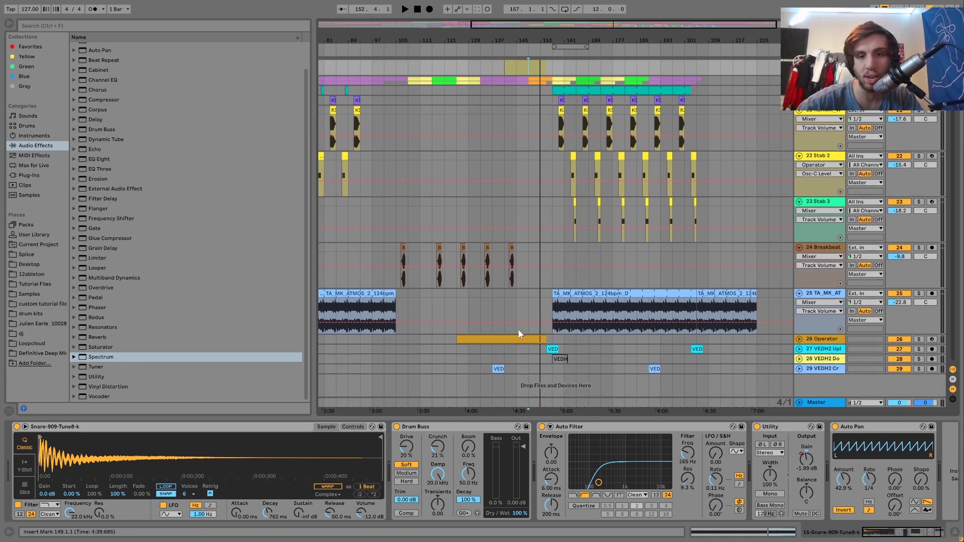
left_click(799, 339)
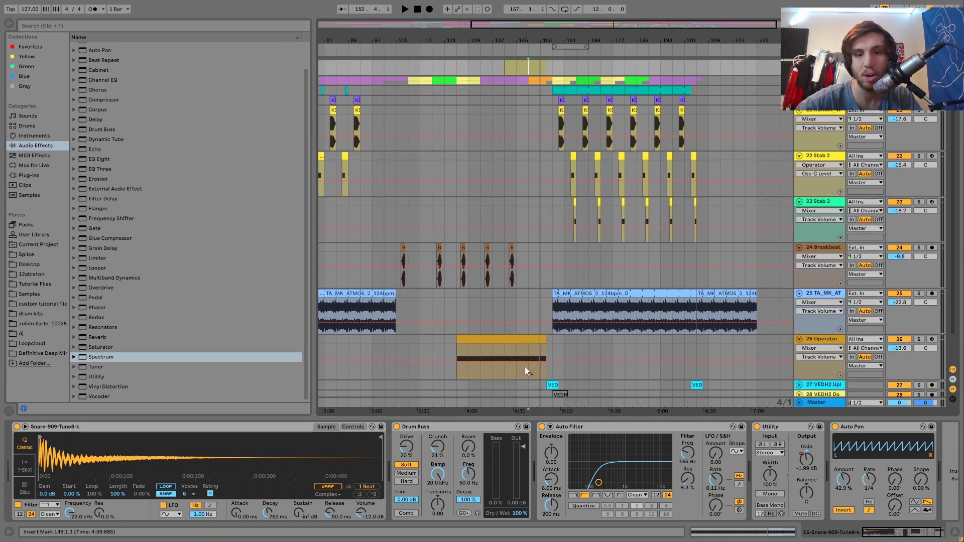
left_click(926, 341)
key("space")
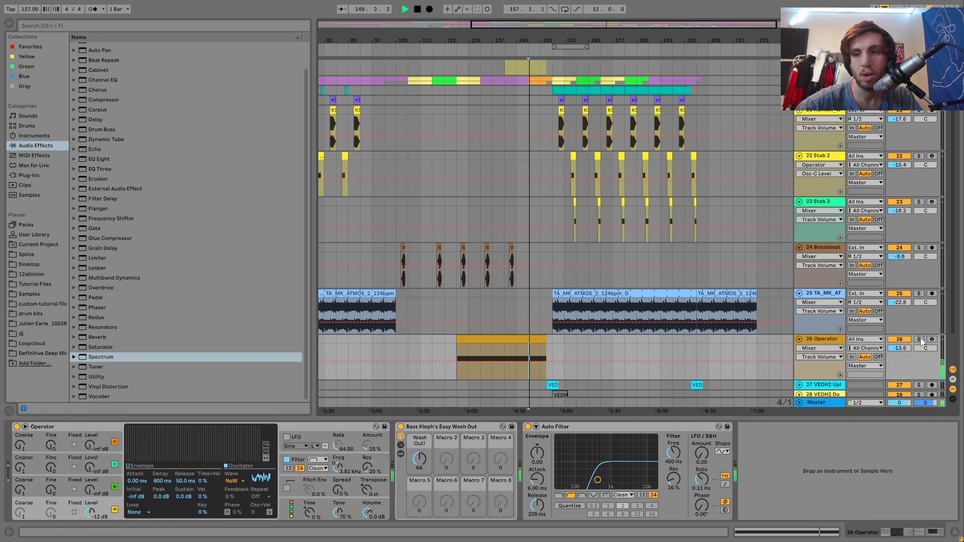
left_click(920, 339)
scroll(921, 339, "down", 2)
key("space")
Clear the Operator track's solo and play the VEDH2 Uplifter clip from bar 155.
left_click(919, 304)
left_click(553, 350)
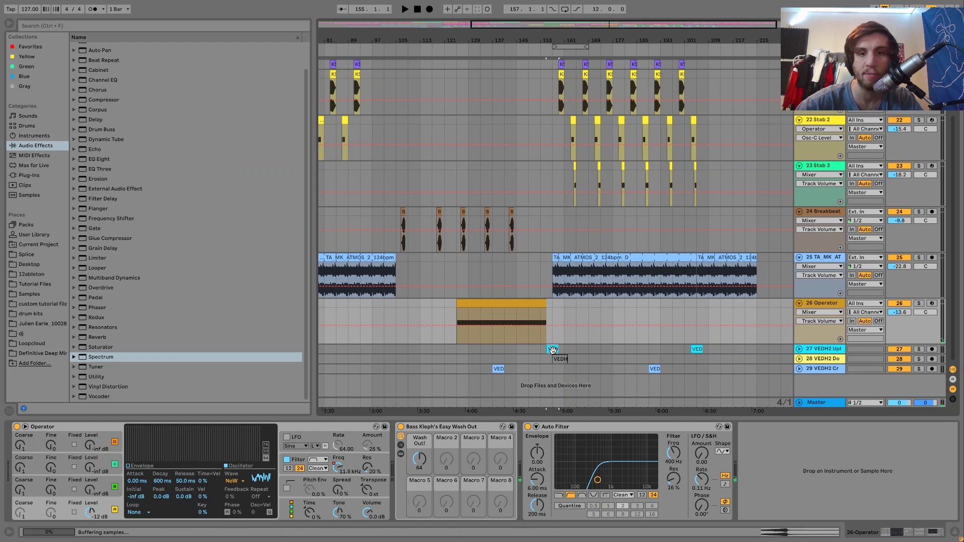
key("space")
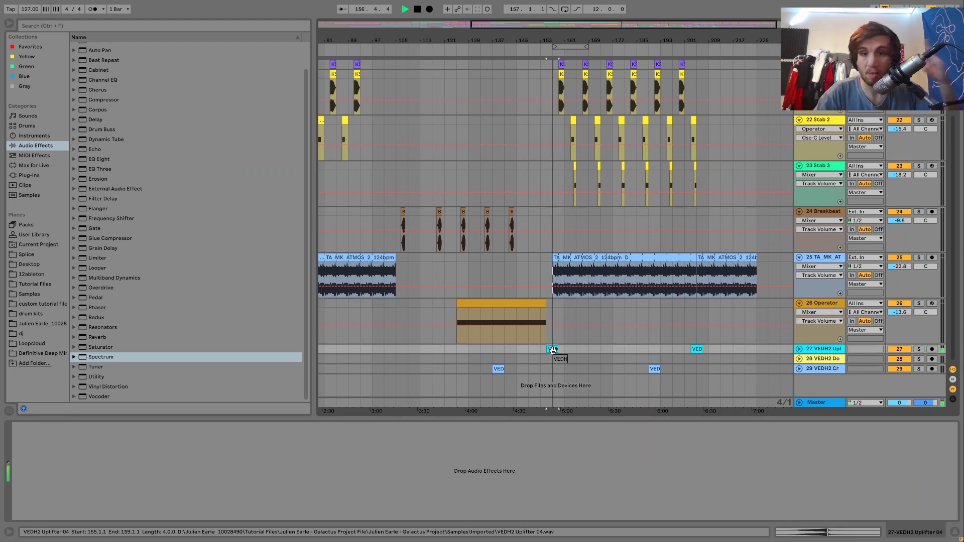
Expand the Bass 2 and Bass 1 tracks and play the mix from the frozen Bass 1 clip at bar 89.
scroll(552, 351, "up", 5)
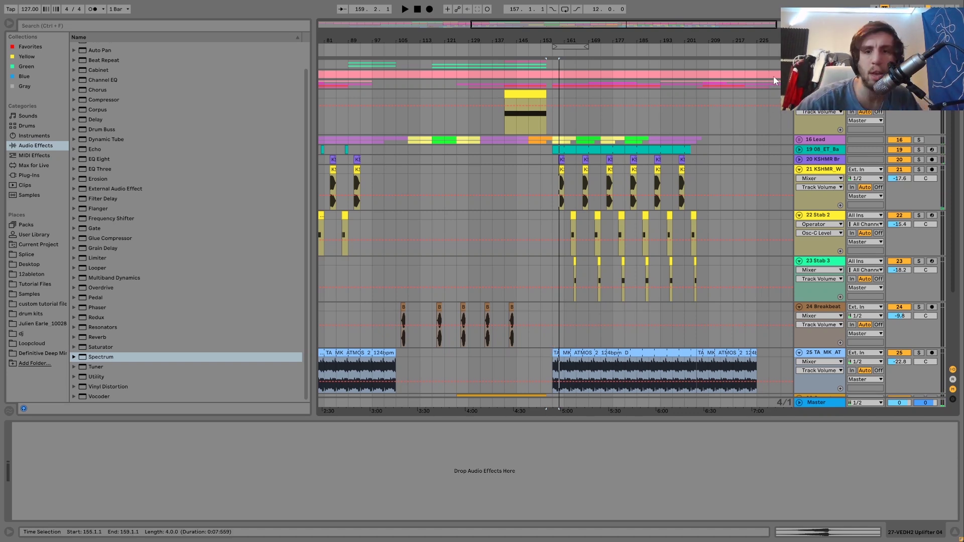
scroll(815, 156, "up", 5)
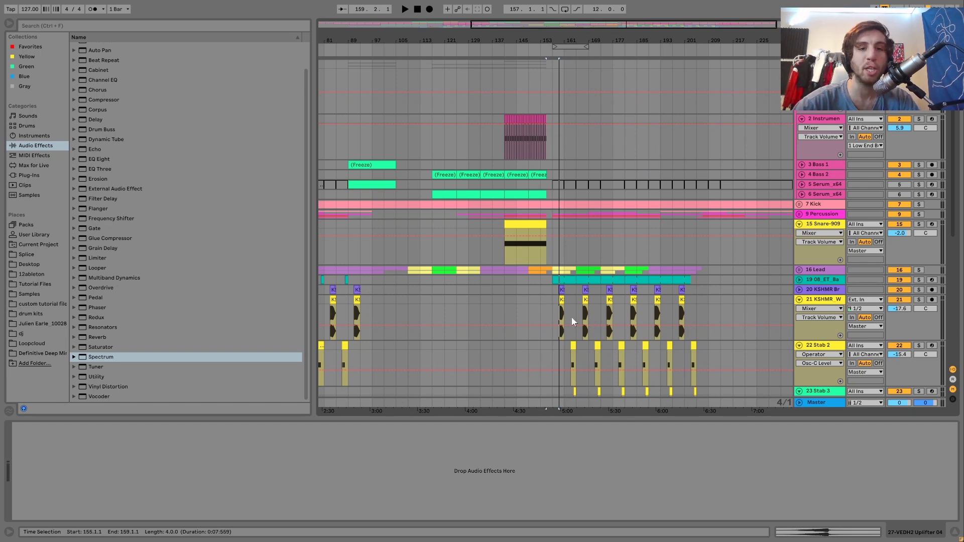
left_click(817, 175)
left_click(802, 175)
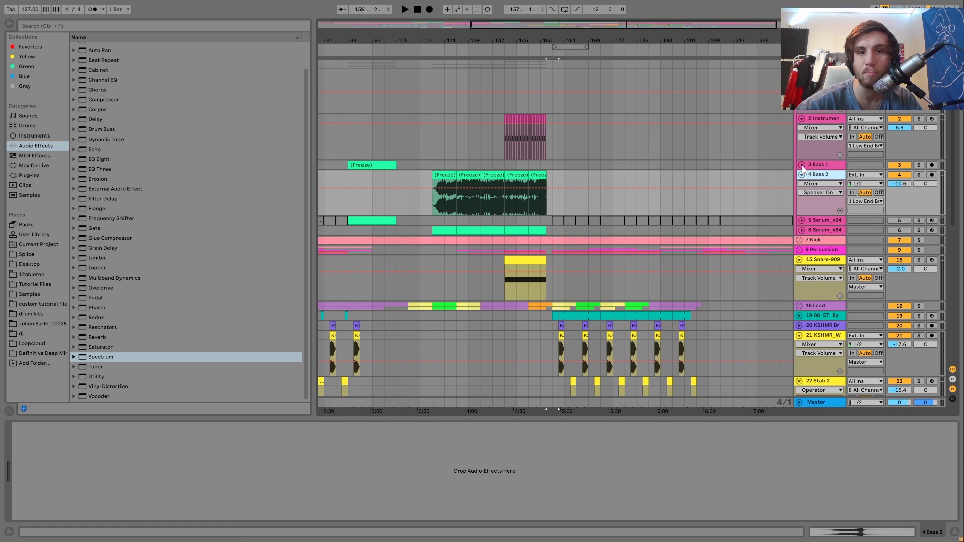
left_click(802, 164)
left_click(377, 165)
key("space")
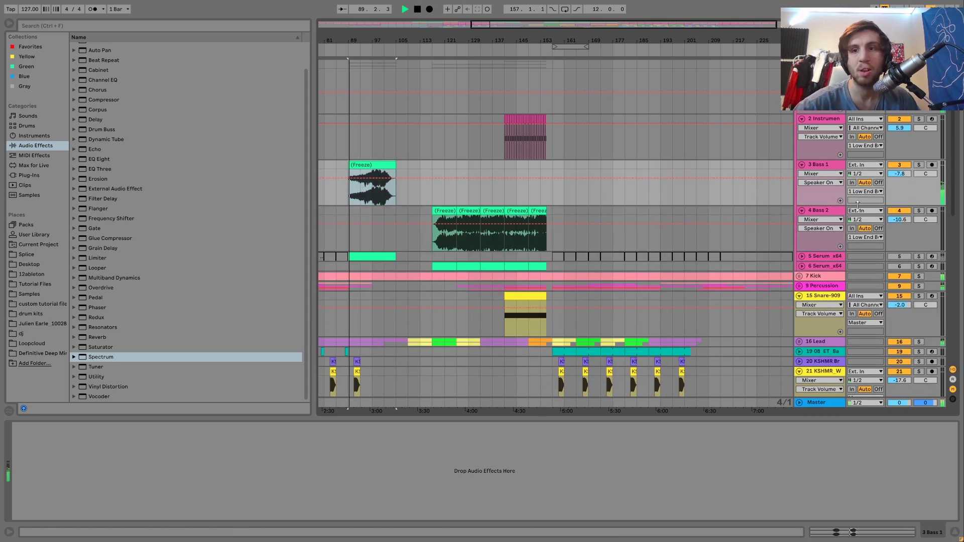
Solo the Bass 1 track, view the 5 Serum_x64 device chain, audition Bass 1 from bar 97, and clear the solo.
left_click(920, 166)
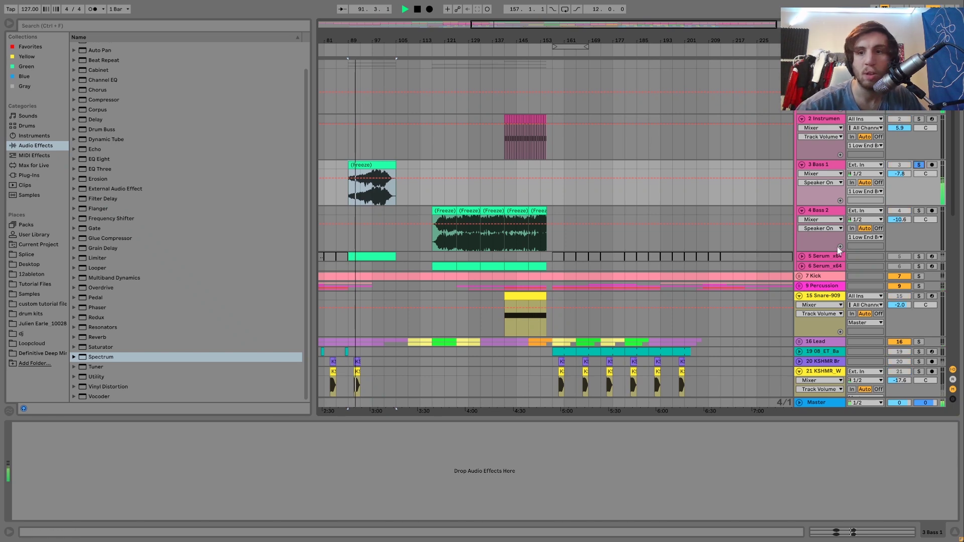
left_click(821, 256)
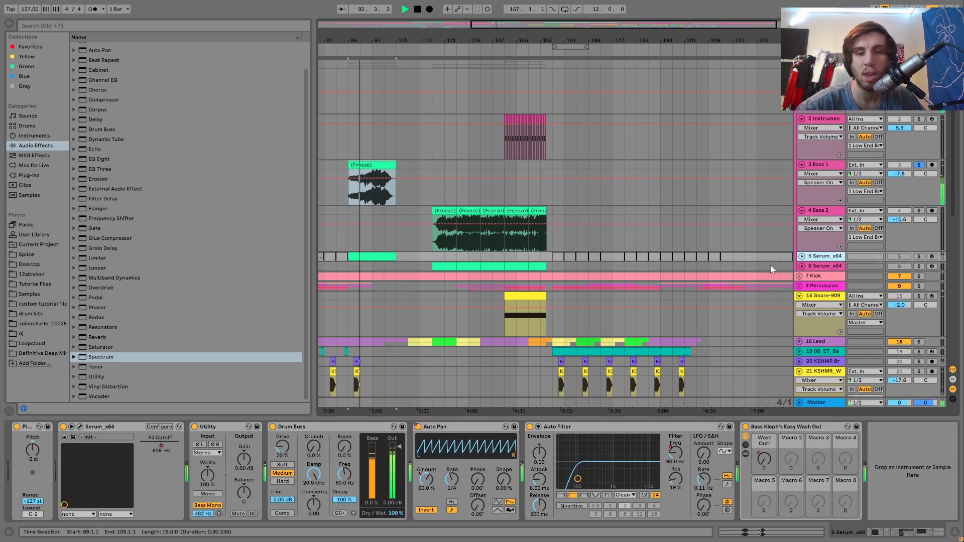
left_click(819, 163)
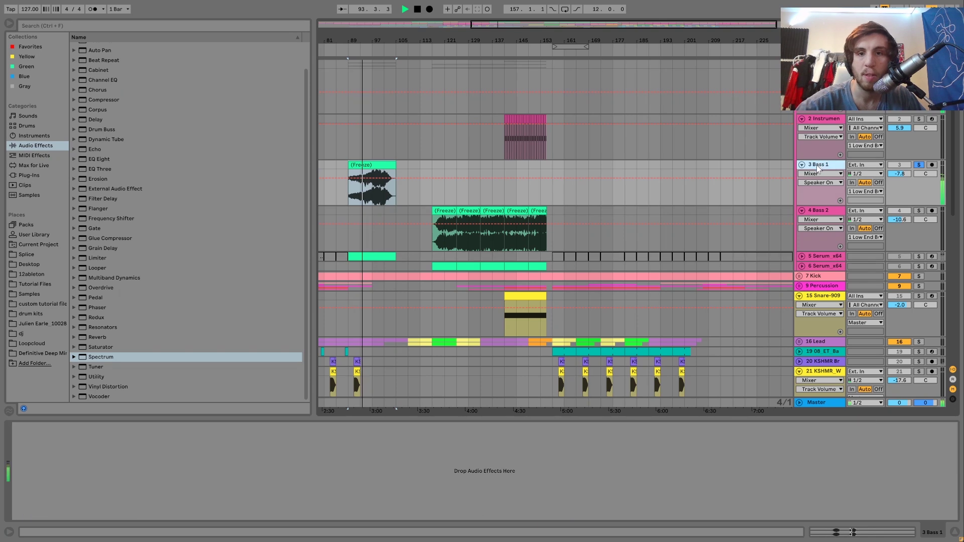
left_click(372, 202)
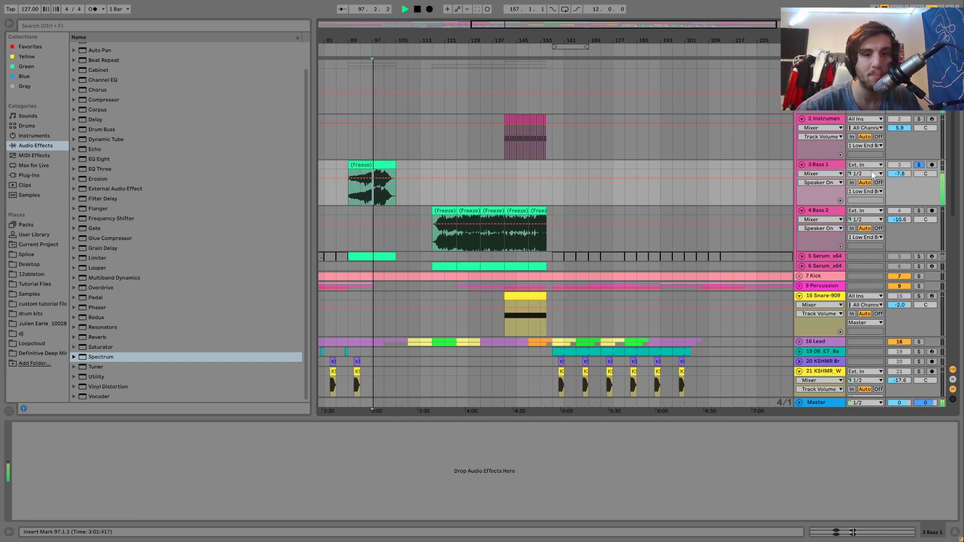
left_click(919, 166)
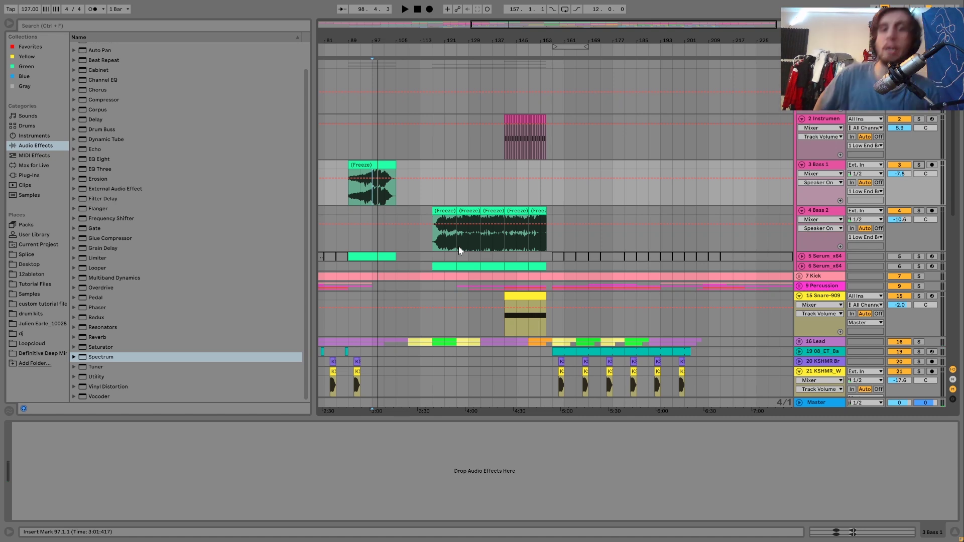
Play the frozen Bass 2 clips from bars 117 and 129, and view the 6 Serum_x64 track's device chain.
left_click(444, 211)
key("space")
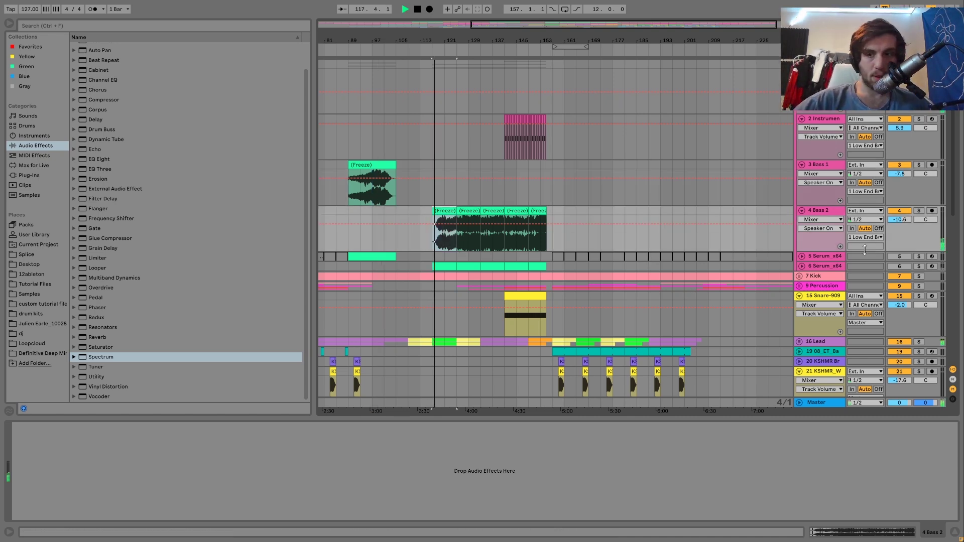
left_click(828, 266)
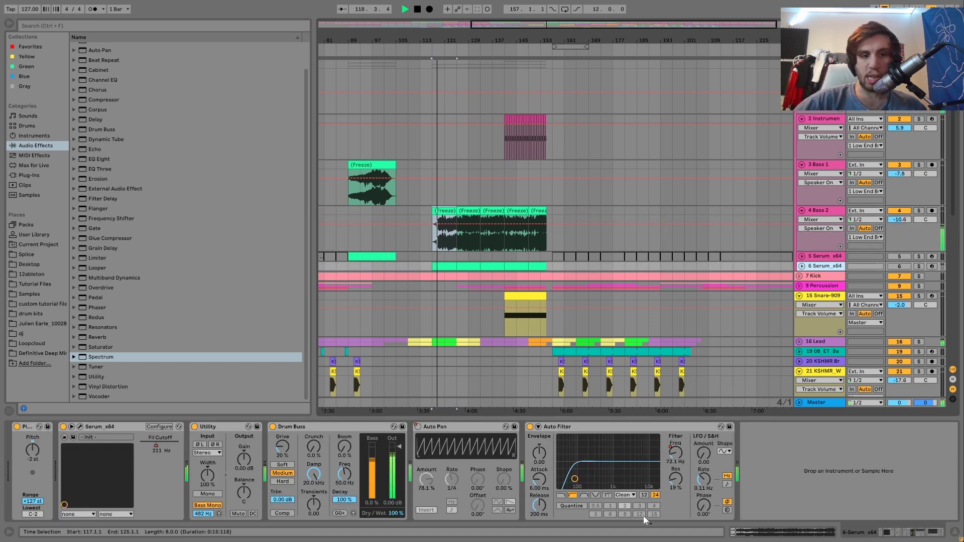
left_click(825, 210)
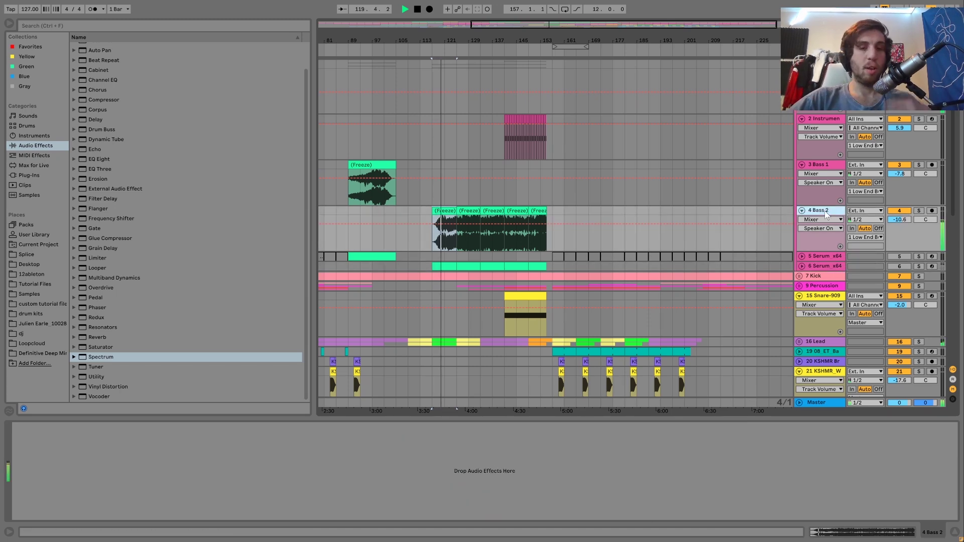
left_click(469, 200)
key("space")
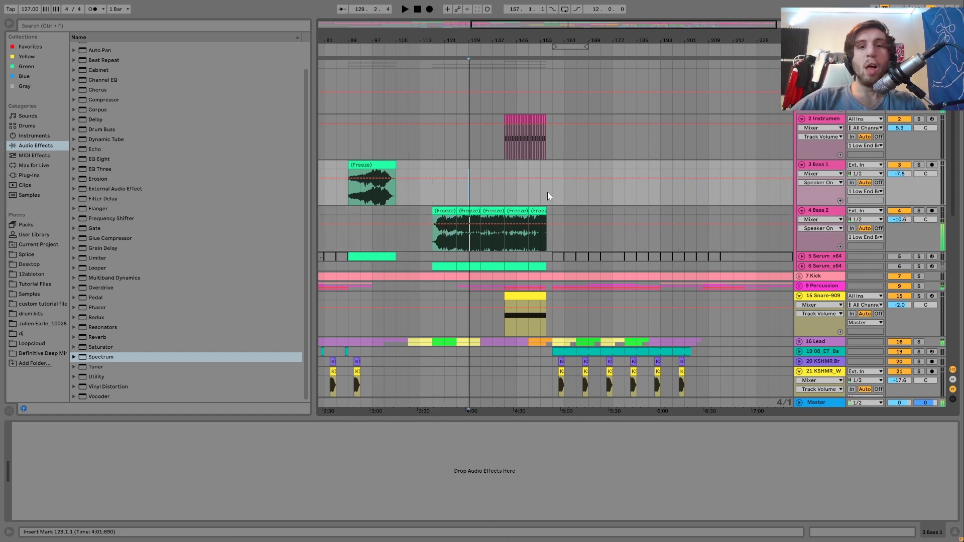
Audition the 2 Instrument track soloed from bar 149, and play the full mix from bar 141.
left_click(529, 198)
key("space")
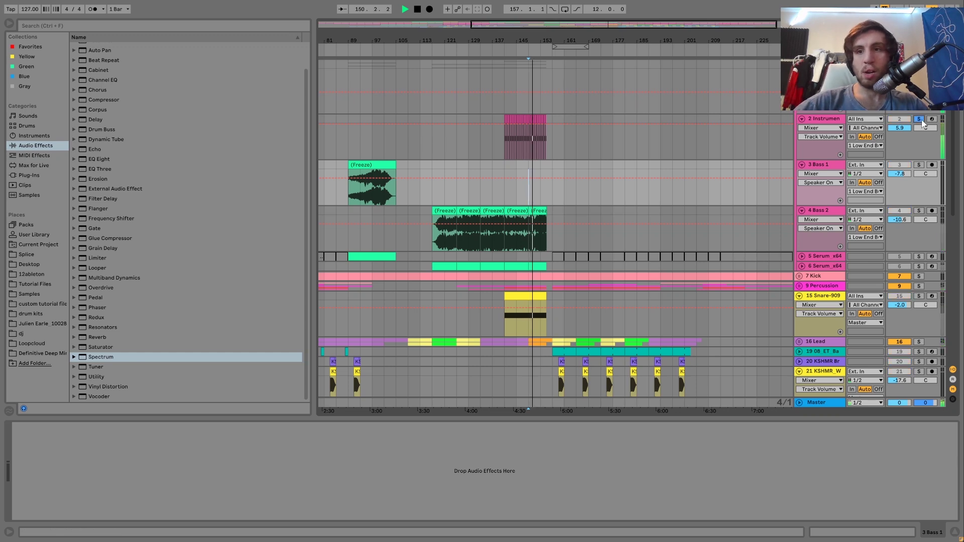
left_click(507, 171)
key("space")
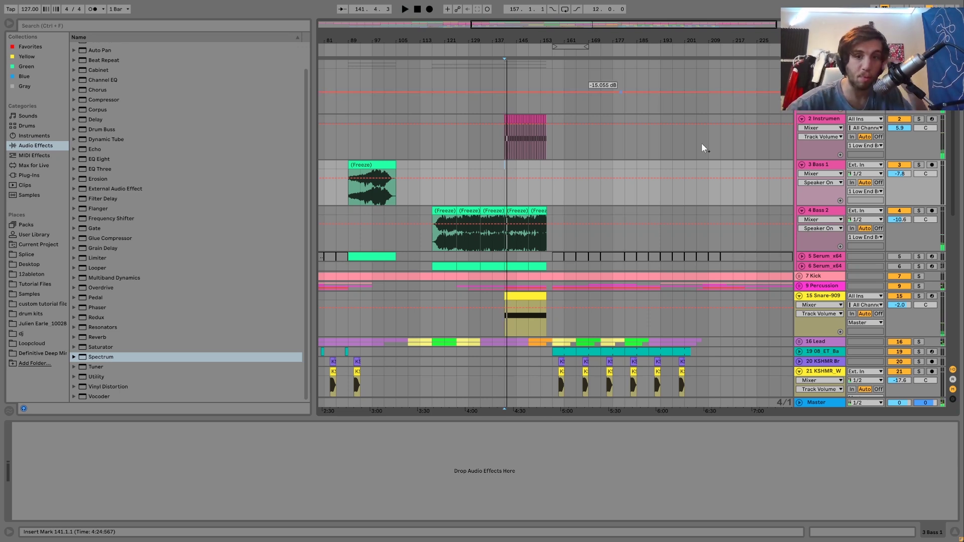
Play the section starting at bar 157 from the Kick track, and stop playback.
left_click(553, 275)
key("space")
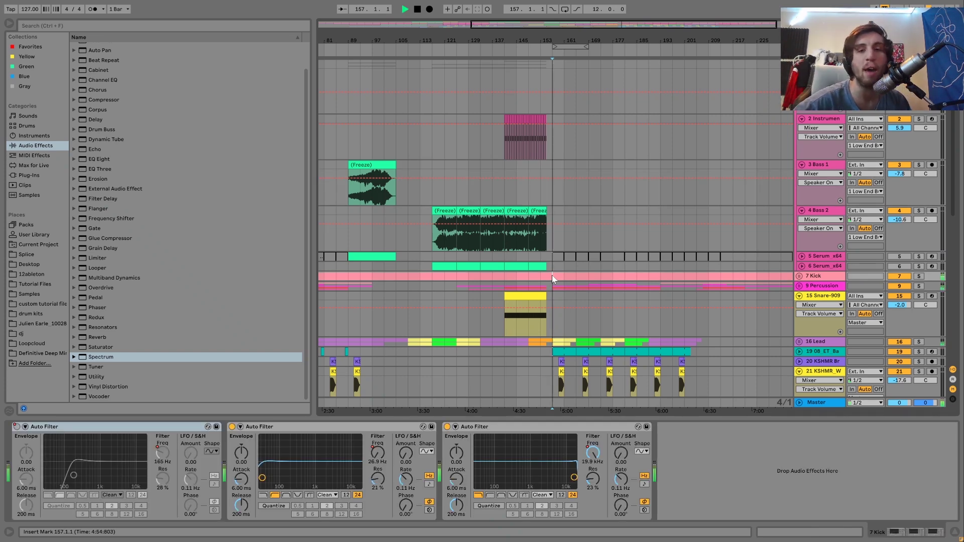
key("space")
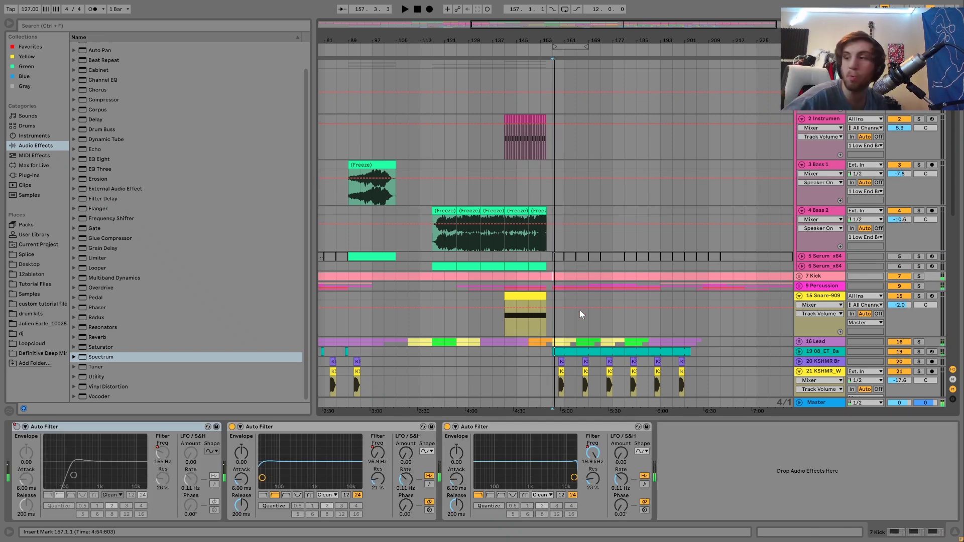
Replay the build-up in short passes from bar 141, and play the transition from bar 153.
left_click(501, 168)
key("space")
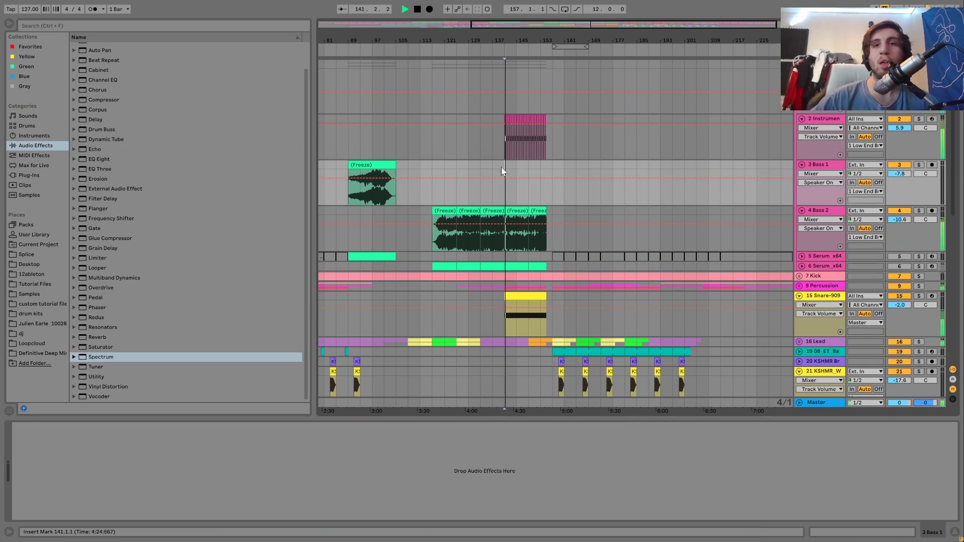
key("space")
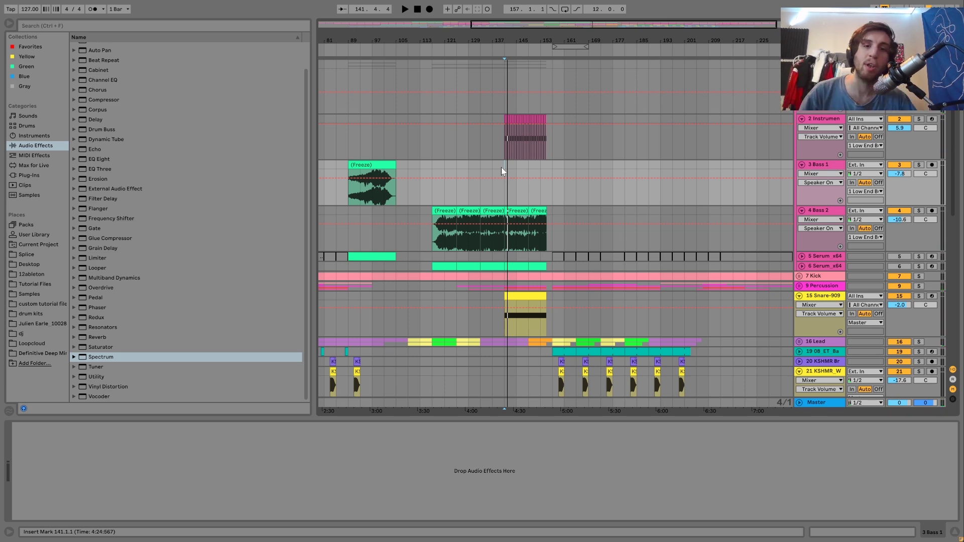
key("space")
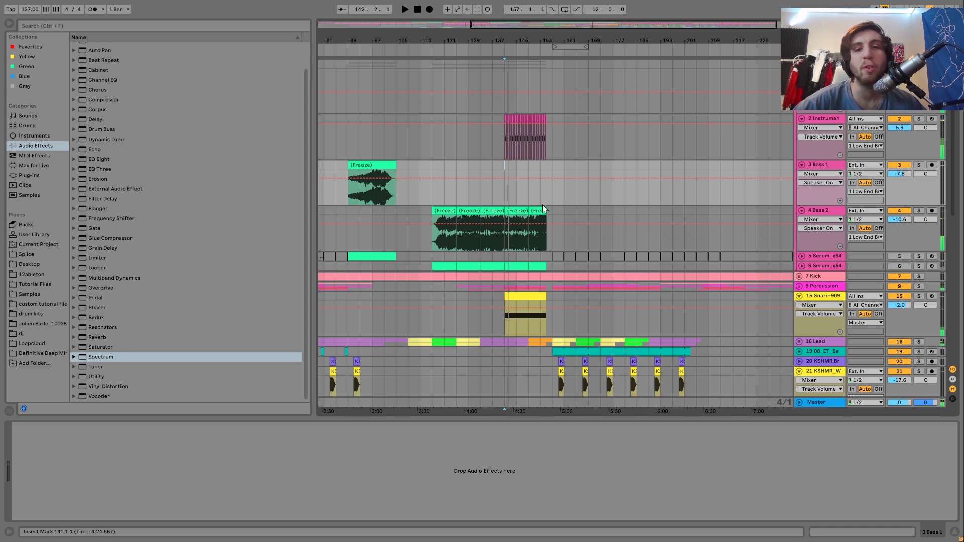
key("space")
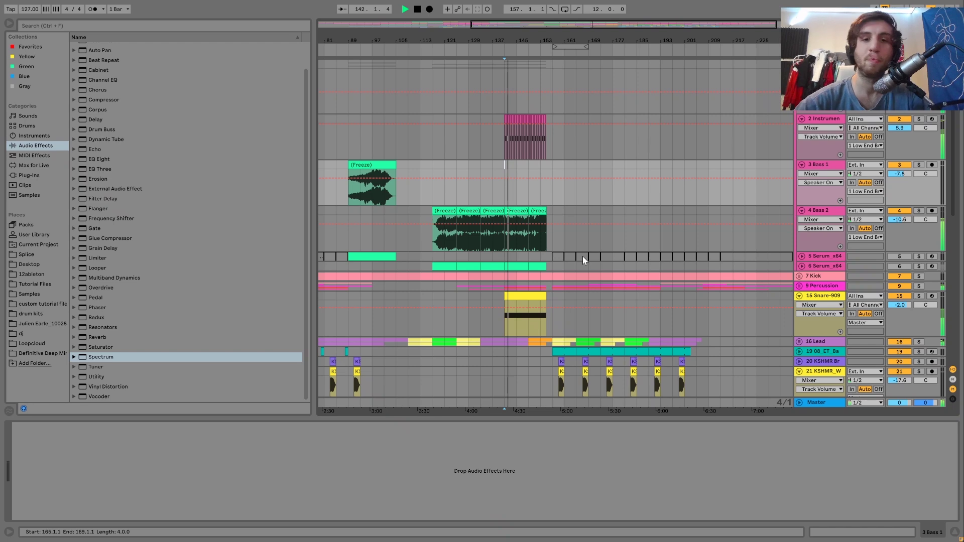
scroll(583, 256, "down", 5)
left_click(541, 115)
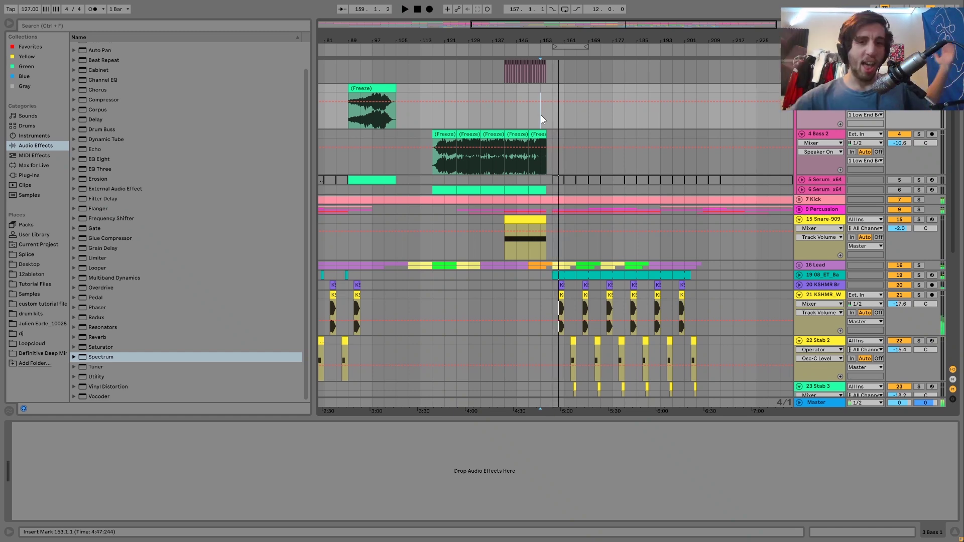
Select the time range from bar 149 to bar 157 on the Bass 1 track.
scroll(541, 116, "up", 3)
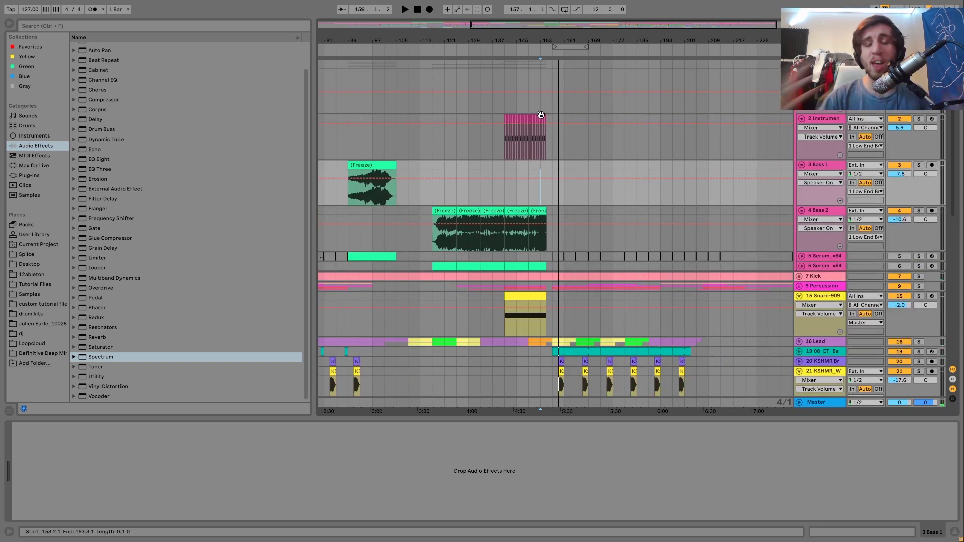
scroll(541, 116, "down", 10)
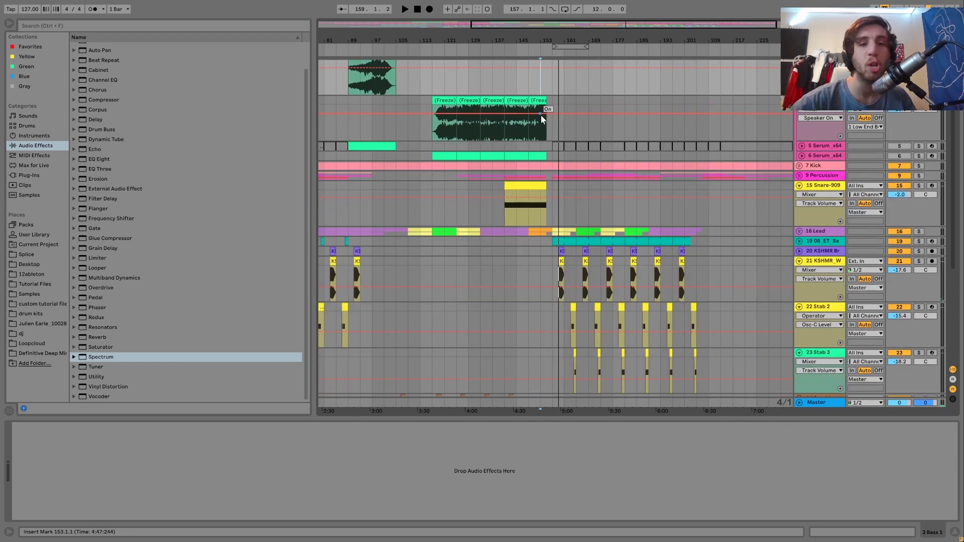
scroll(541, 116, "up", 10)
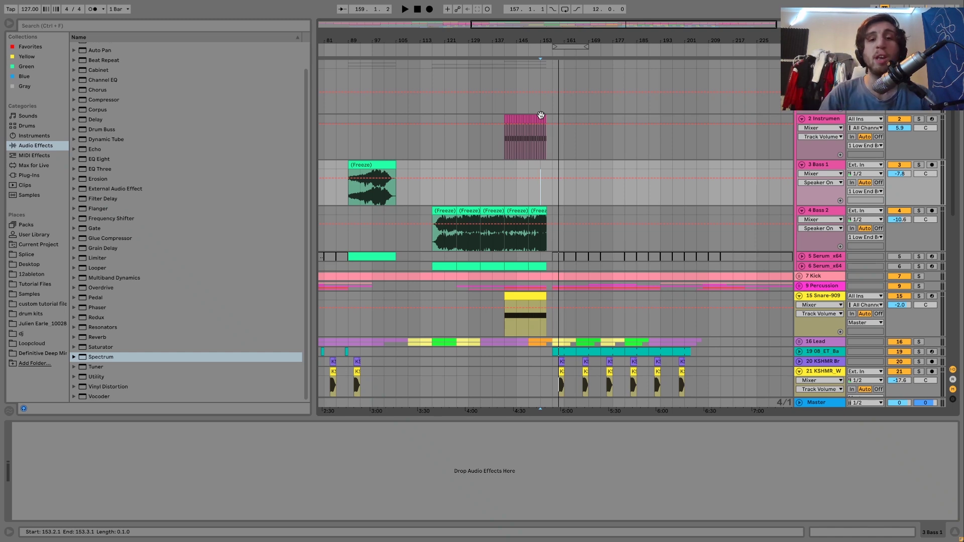
left_click_drag(523, 188, 554, 161)
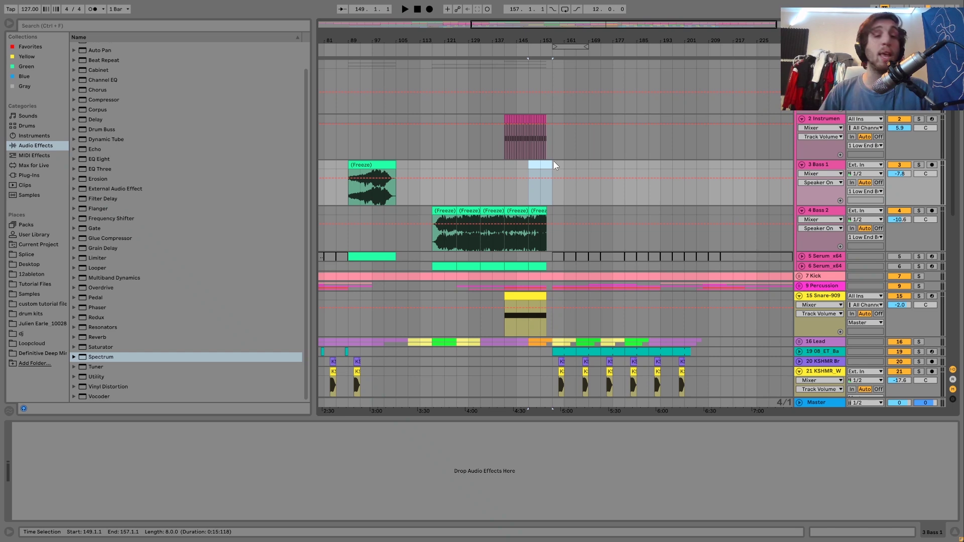